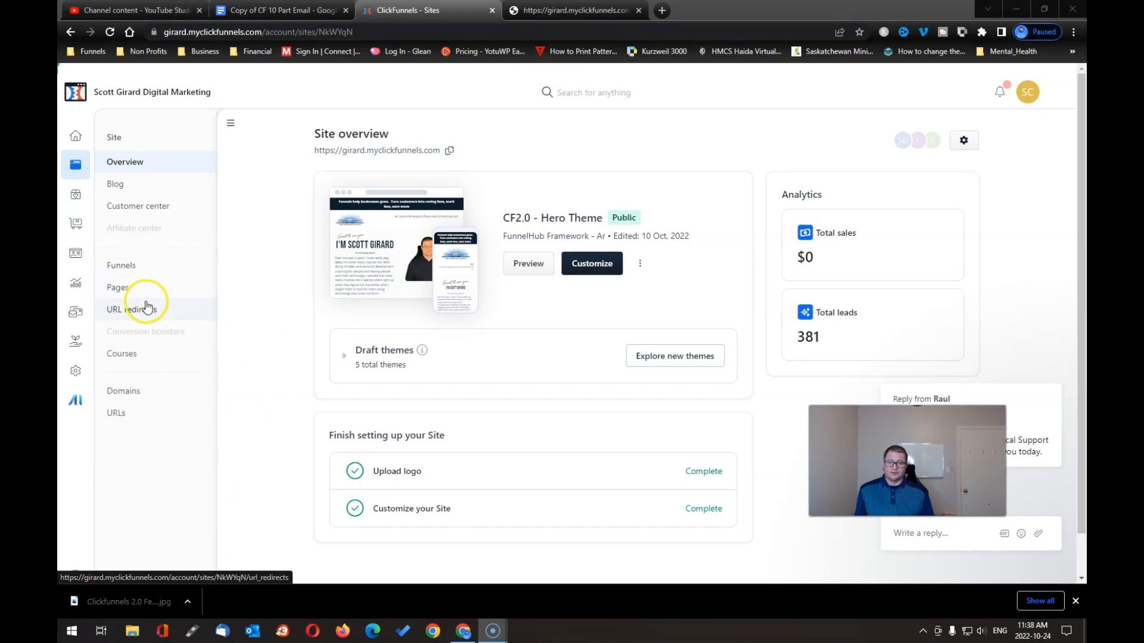
- Open the My New Lead Magnet funnel from the site's funnels and bring its steps into view
{"action": "left_click", "coordinate": [133, 268]}
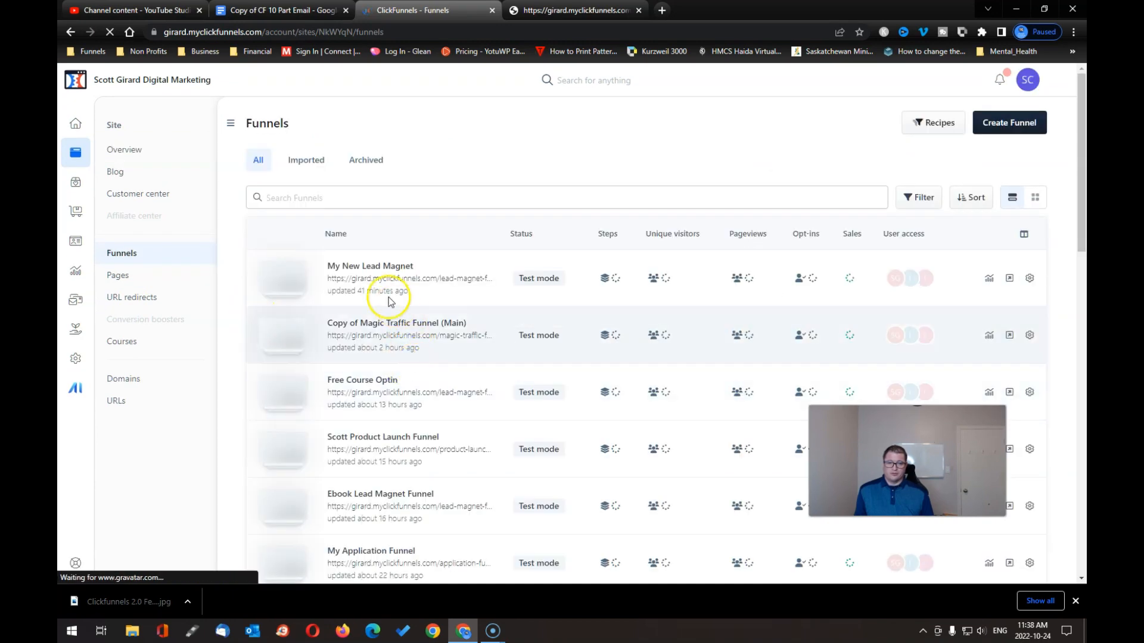
{"action": "left_click", "coordinate": [390, 270]}
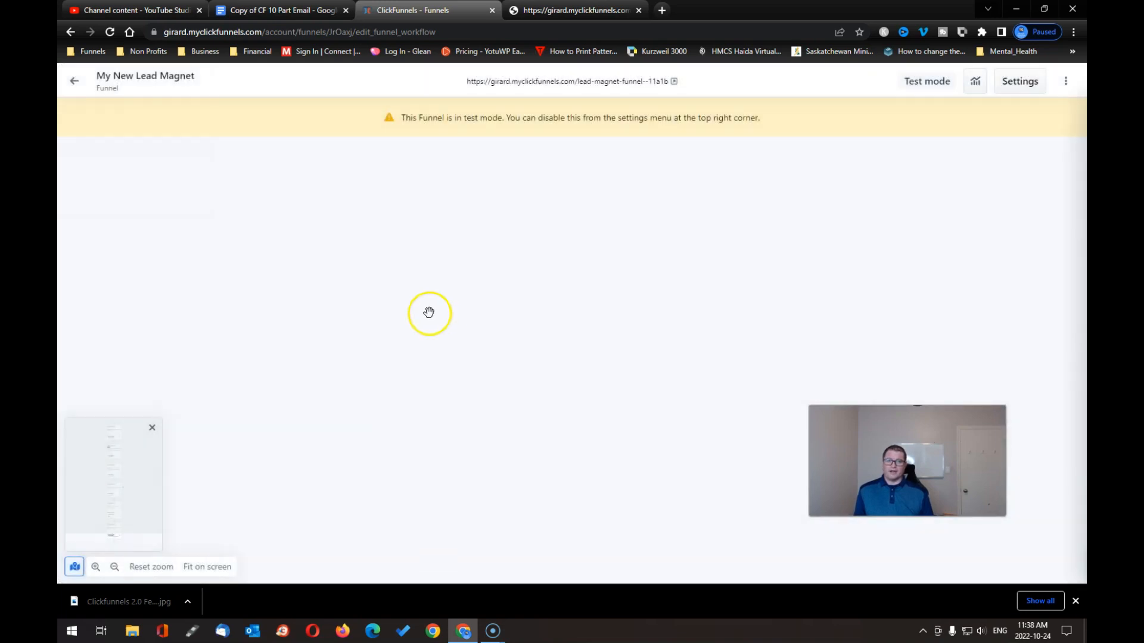
{"action": "left_click", "coordinate": [111, 496]}
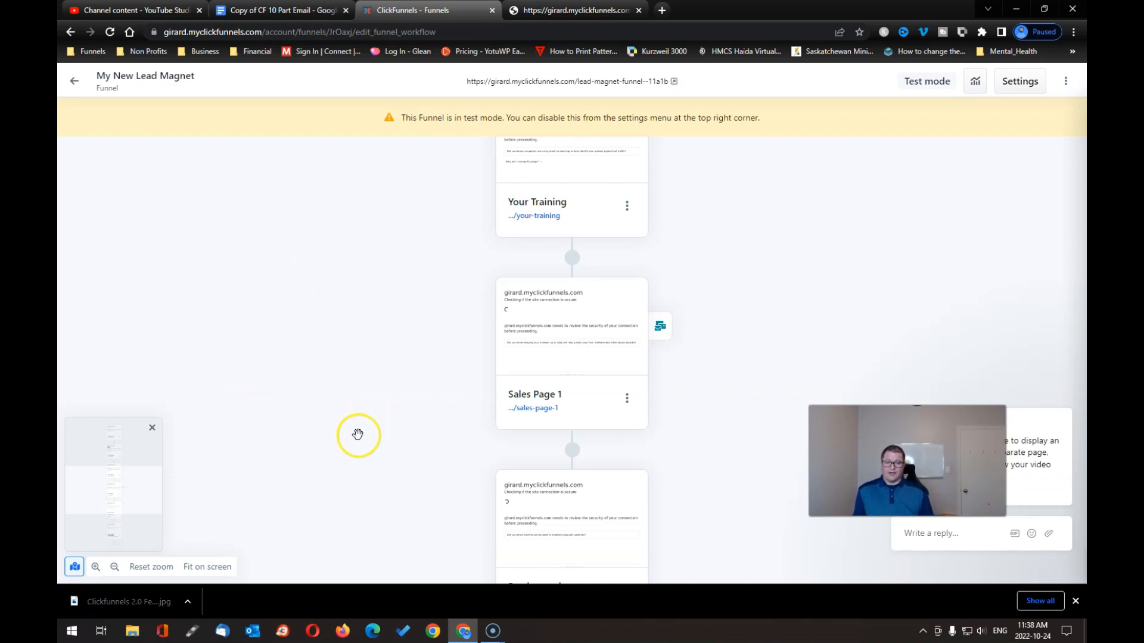
- Start a new workflow attached to the funnel's Product order step instead of choosing an existing one
{"action": "scroll", "coordinate": [364, 434], "scroll_direction": "down", "scroll_amount": 2}
{"action": "scroll", "coordinate": [366, 434], "scroll_direction": "down", "scroll_amount": 6}
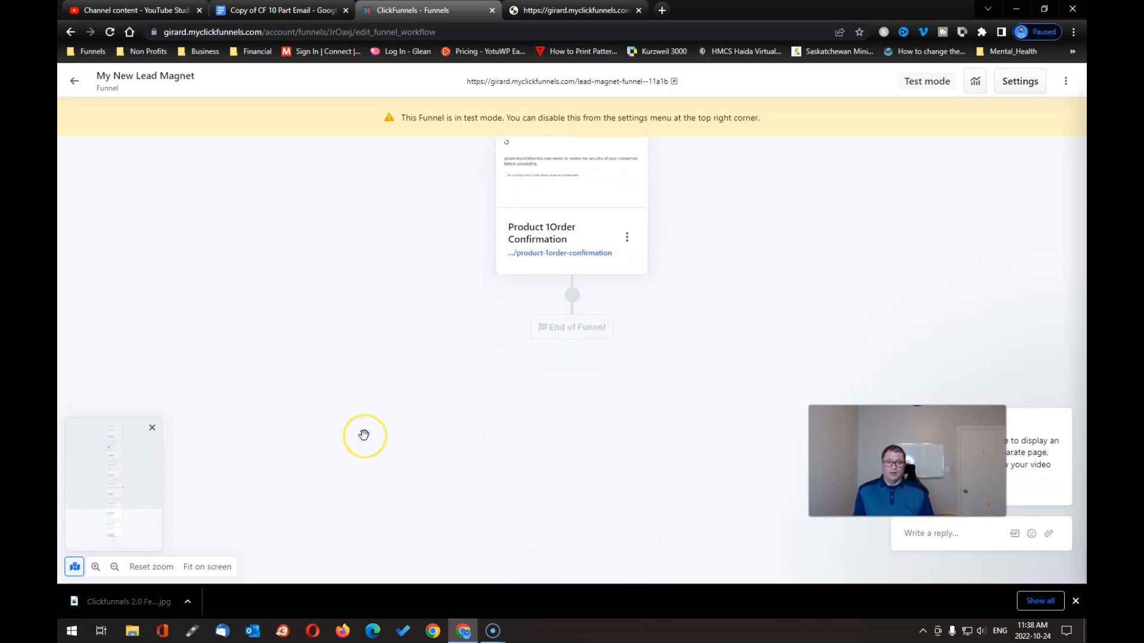
{"action": "scroll", "coordinate": [364, 434], "scroll_direction": "up", "scroll_amount": 3}
{"action": "scroll", "coordinate": [364, 434], "scroll_direction": "up", "scroll_amount": 6}
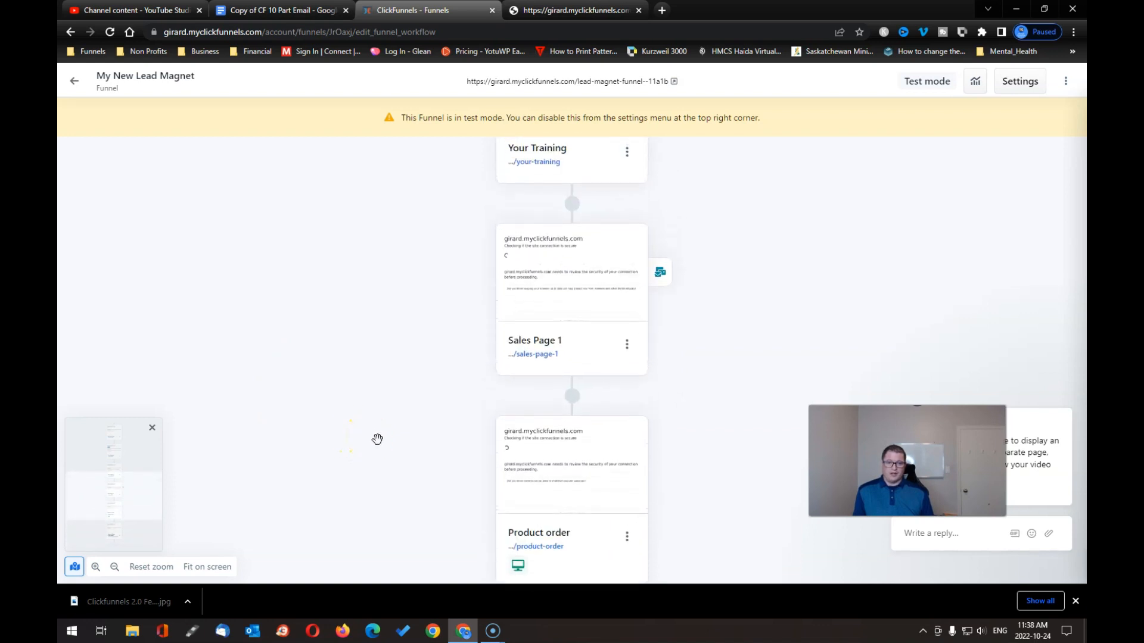
{"action": "mouse_move", "coordinate": [588, 509]}
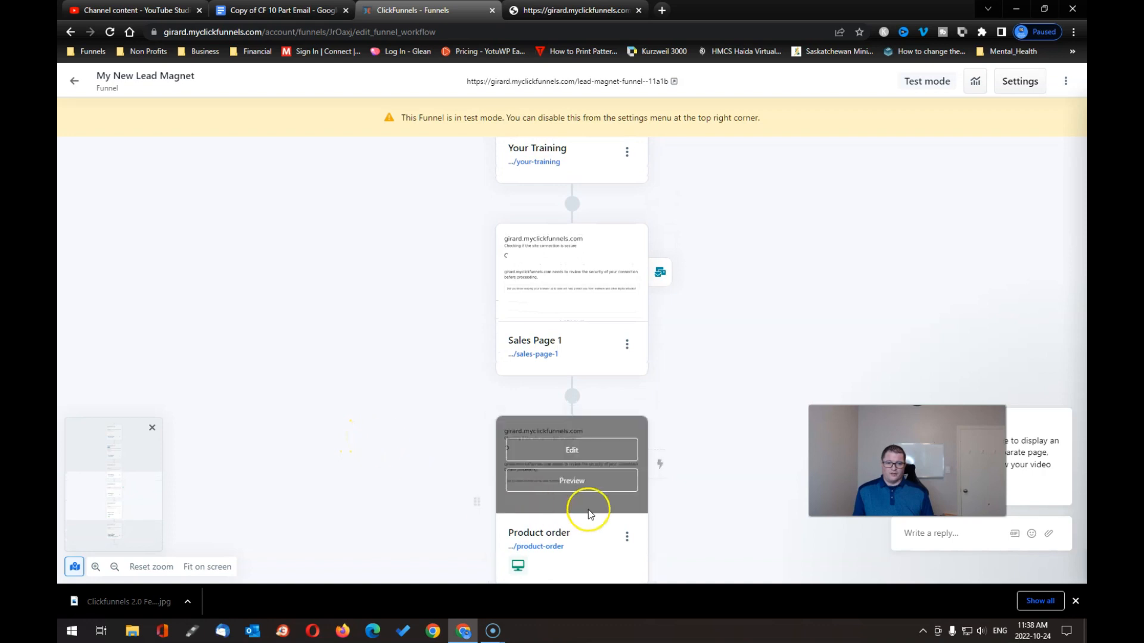
{"action": "left_click", "coordinate": [663, 465]}
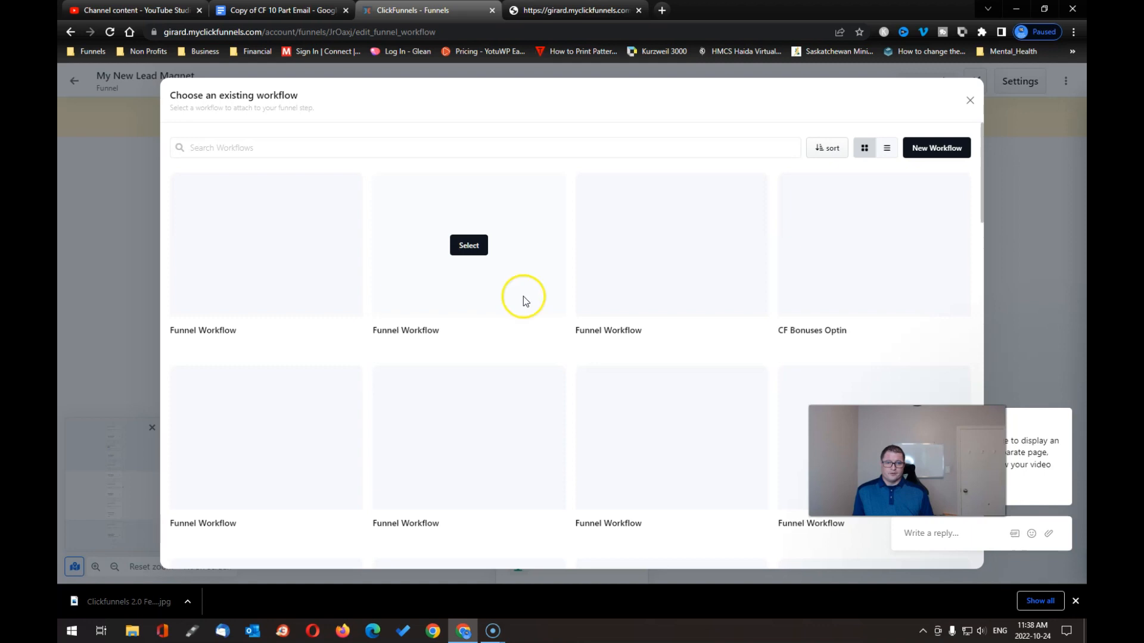
{"action": "left_click", "coordinate": [940, 152]}
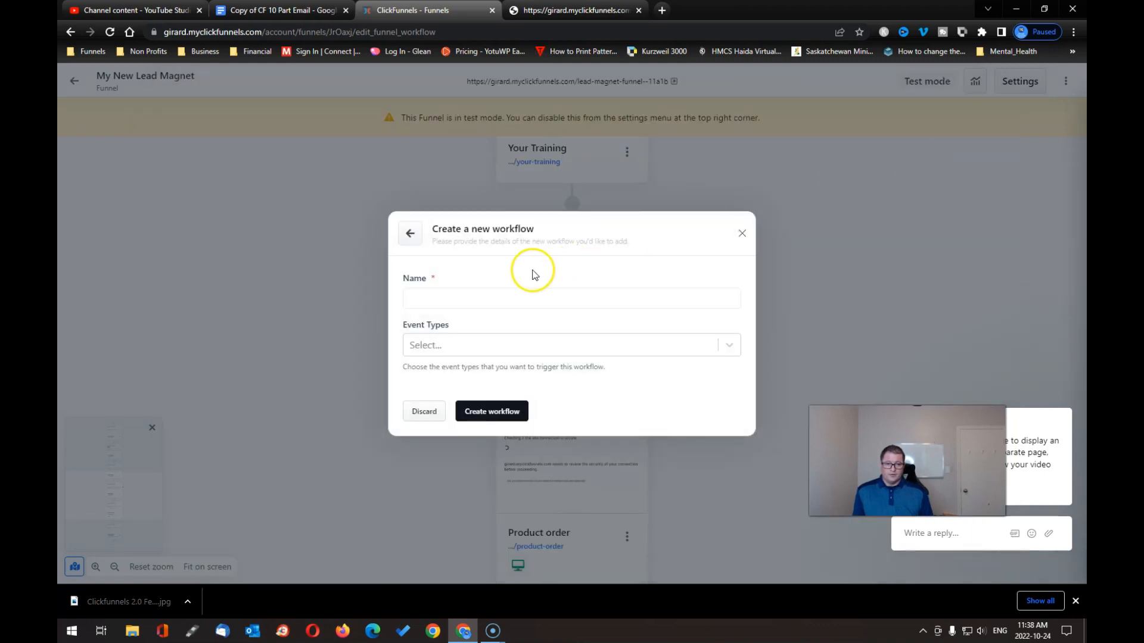
- Create the workflow with the name "Product 1 Order" and the event type "Order - Successful Purchase"
{"action": "left_click", "coordinate": [442, 296]}
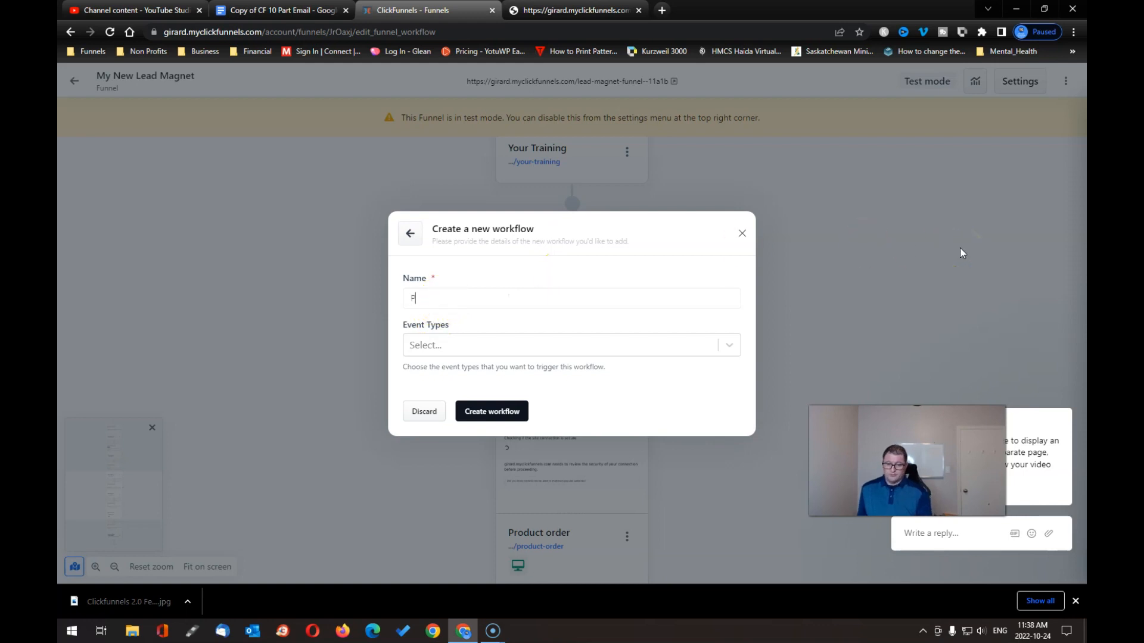
{"action": "type", "text": "Product 1"}
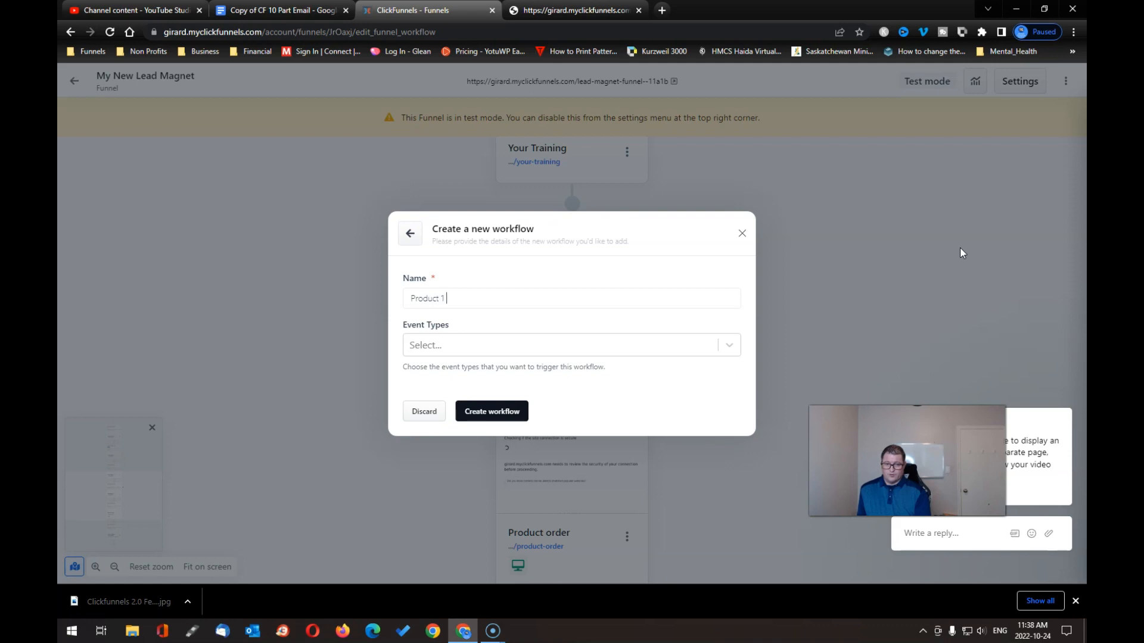
{"action": "type", "text": " Order"}
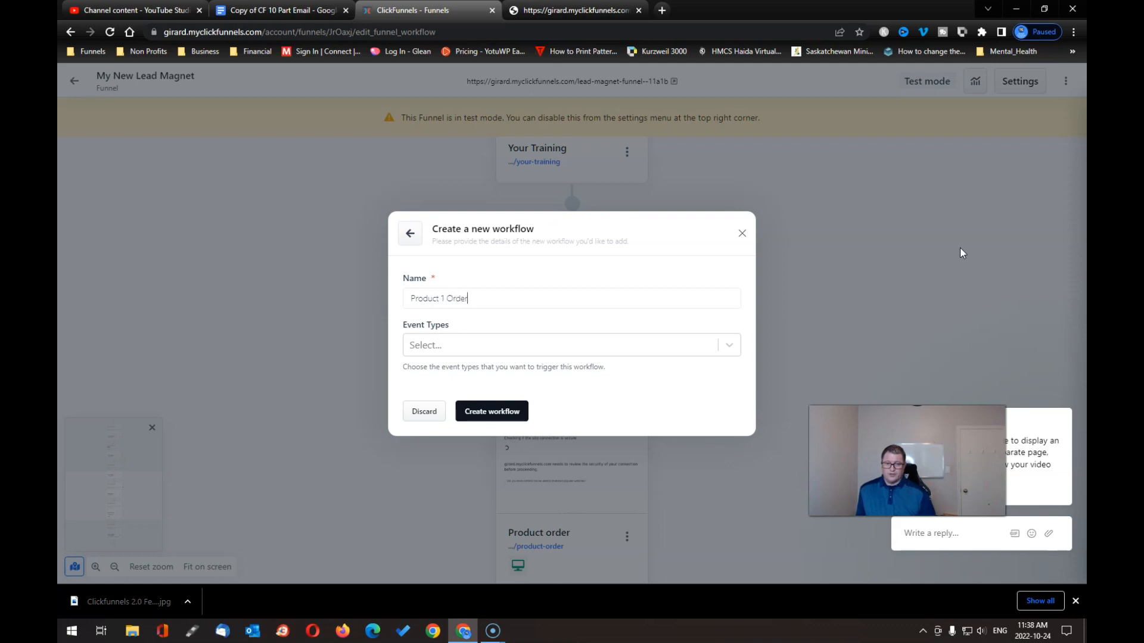
{"action": "left_click", "coordinate": [667, 343]}
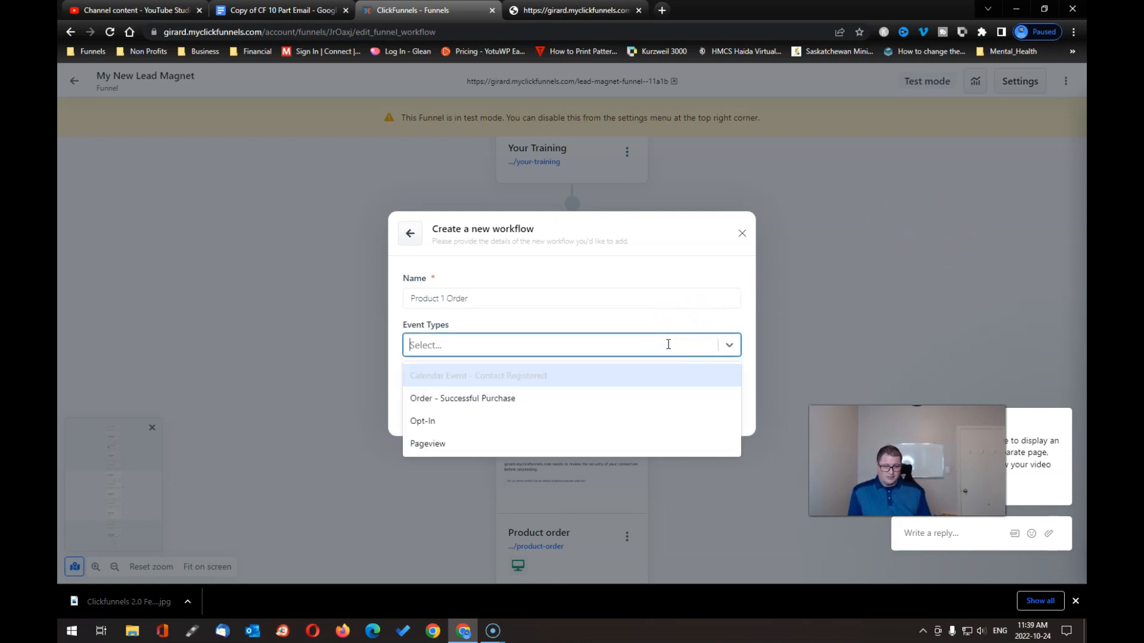
{"action": "left_click", "coordinate": [558, 399]}
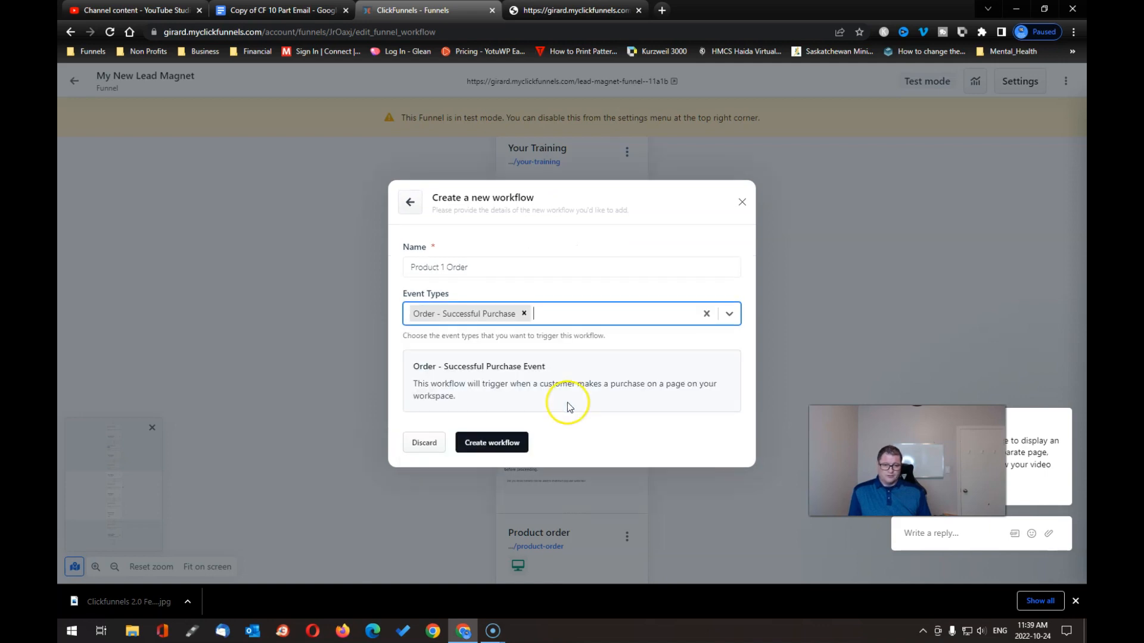
{"action": "left_click", "coordinate": [483, 444]}
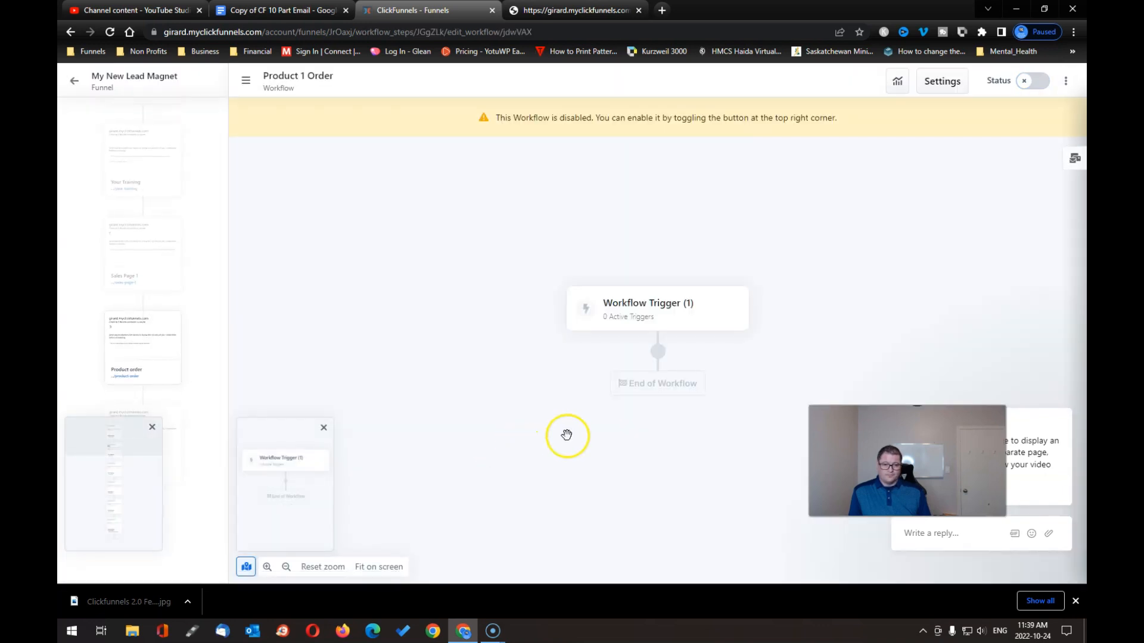
- Add a Send Email step below the workflow trigger and name it "Product 1 Order Success"
{"action": "left_click", "coordinate": [655, 354]}
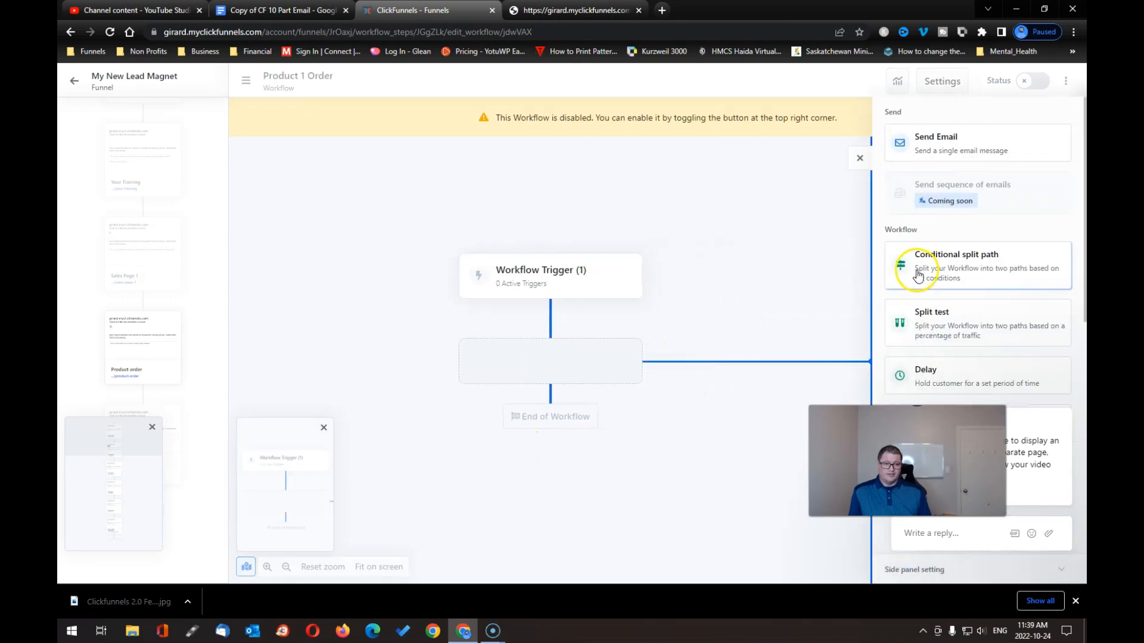
{"action": "left_click", "coordinate": [935, 145]}
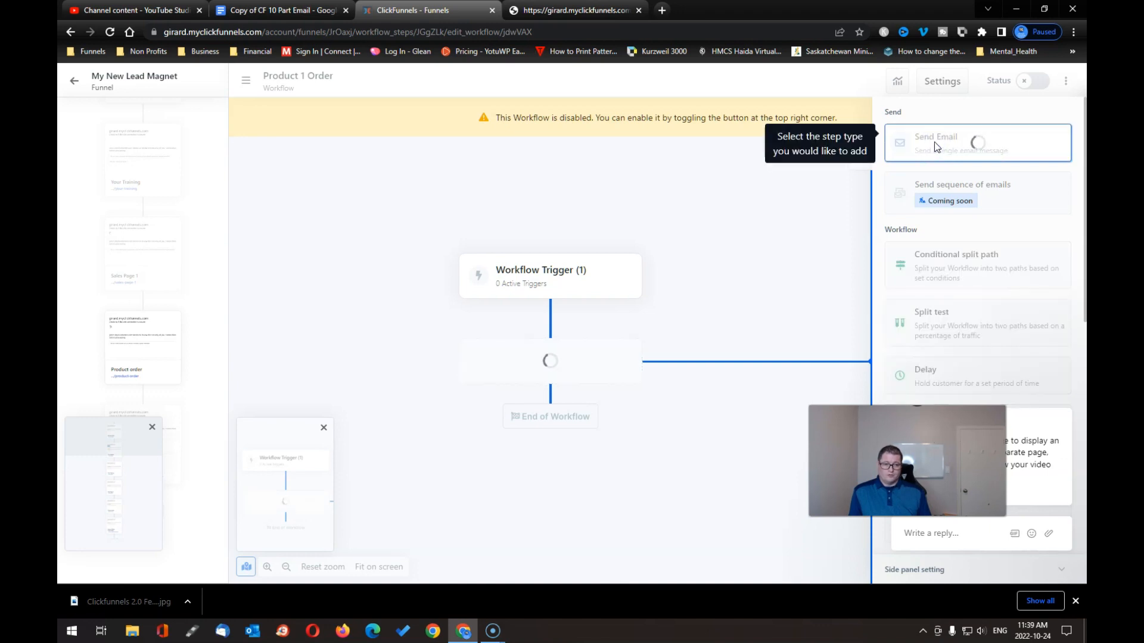
{"action": "left_click", "coordinate": [384, 173]}
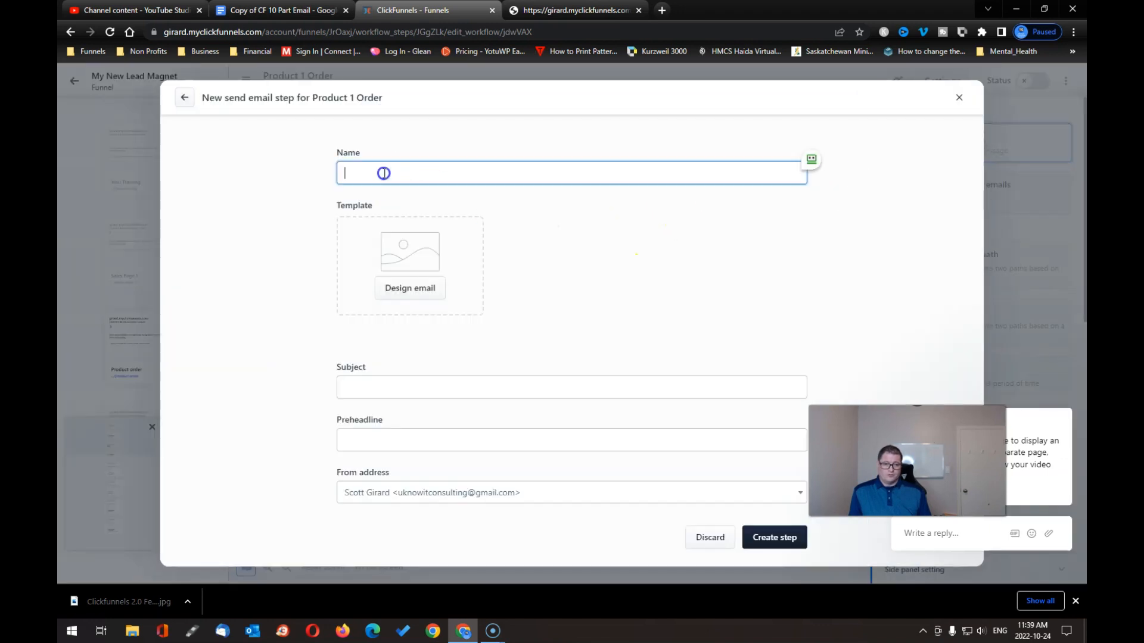
{"action": "type", "text": "Con"}
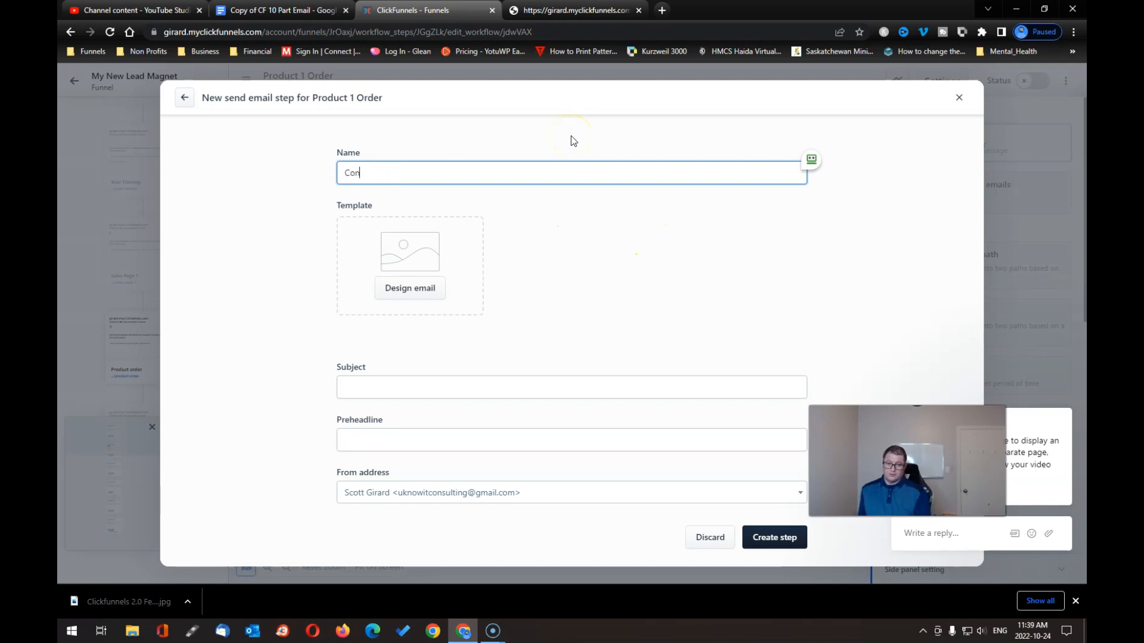
{"action": "type", "text": "gra"}
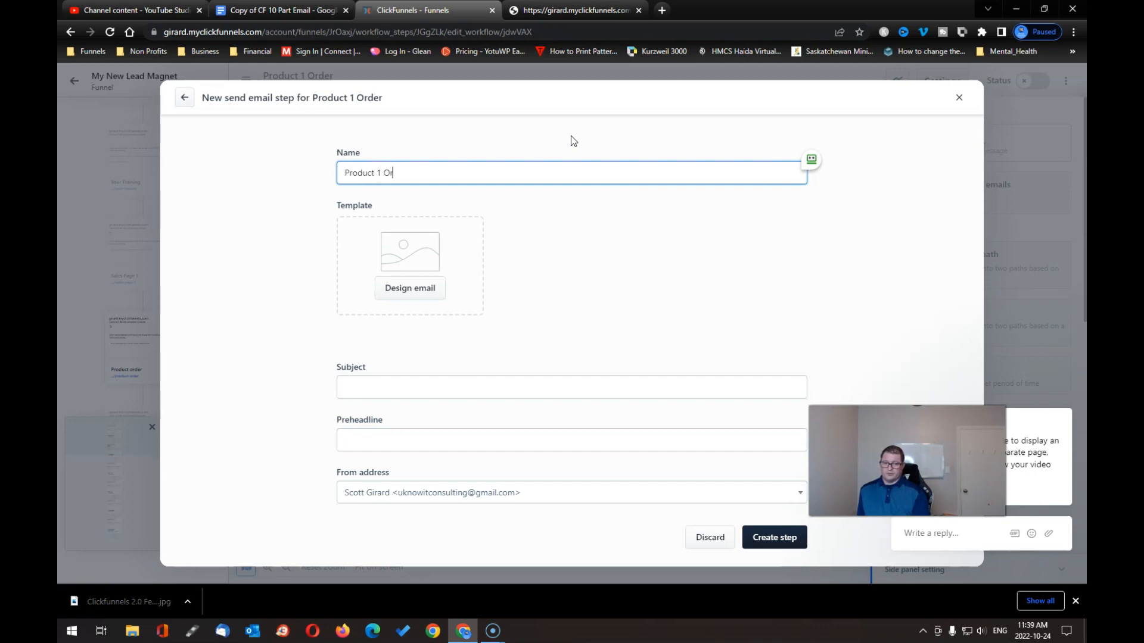
{"action": "type", "text": "ccess"}
- Apply the first template from the account's own saved templates to the email and enable the Design email option
{"action": "left_click", "coordinate": [405, 283]}
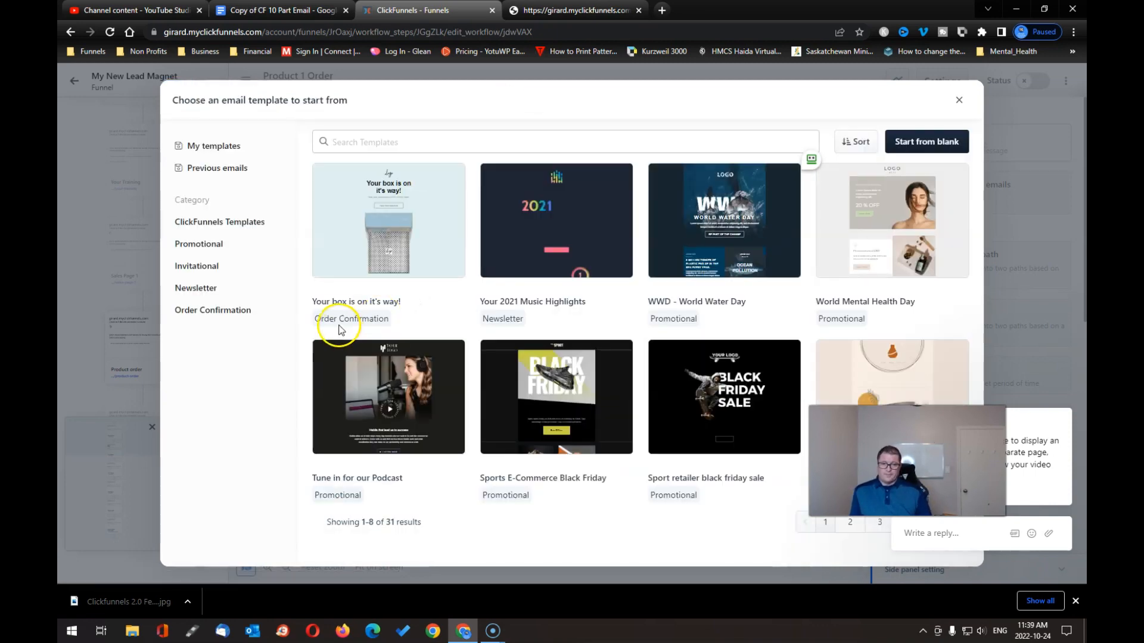
{"action": "left_click", "coordinate": [226, 149]}
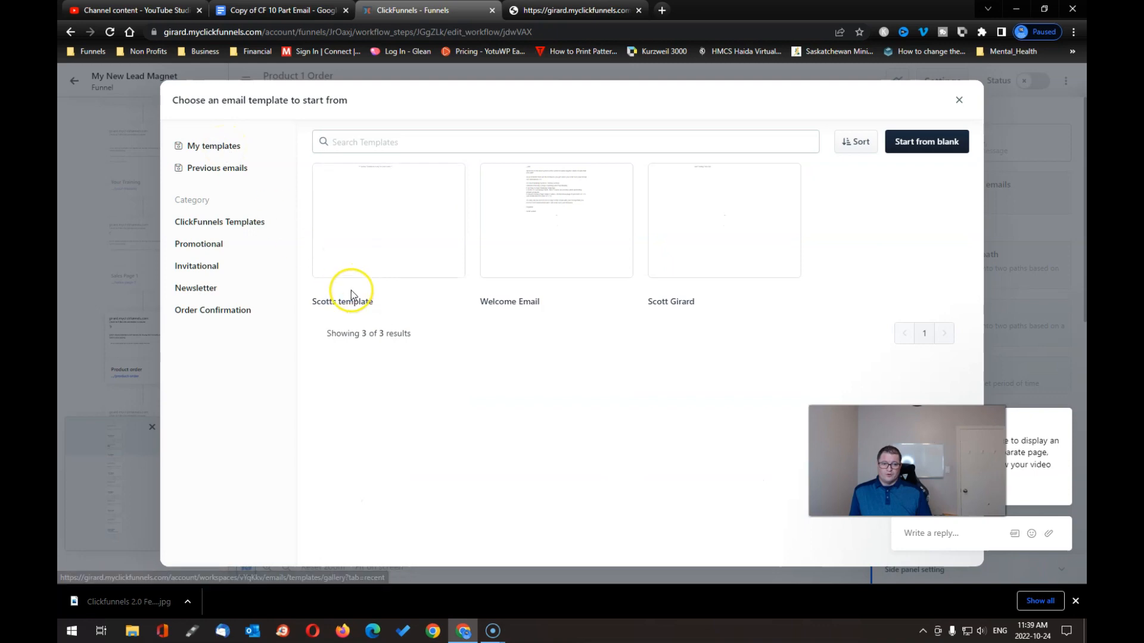
{"action": "mouse_move", "coordinate": [384, 215]}
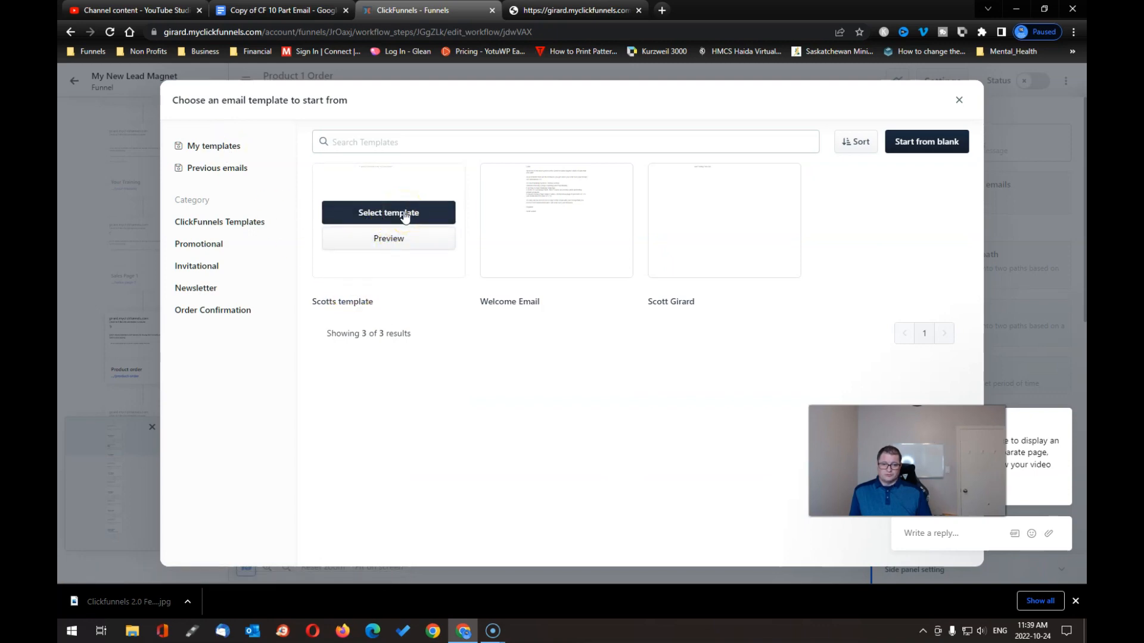
{"action": "left_click", "coordinate": [404, 214]}
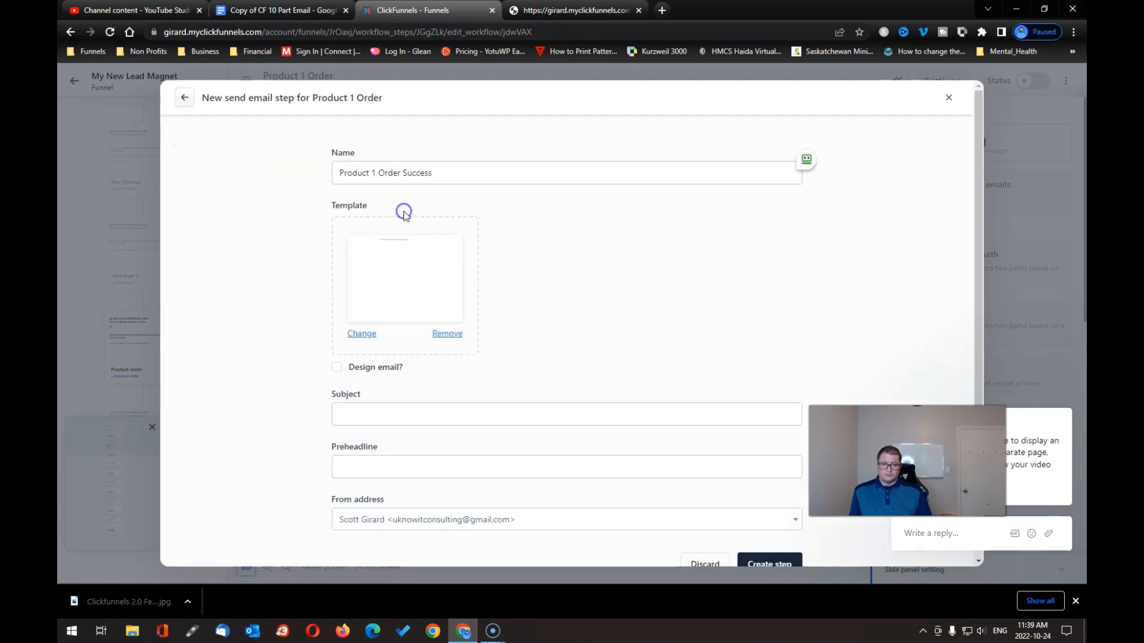
{"action": "left_click", "coordinate": [337, 368]}
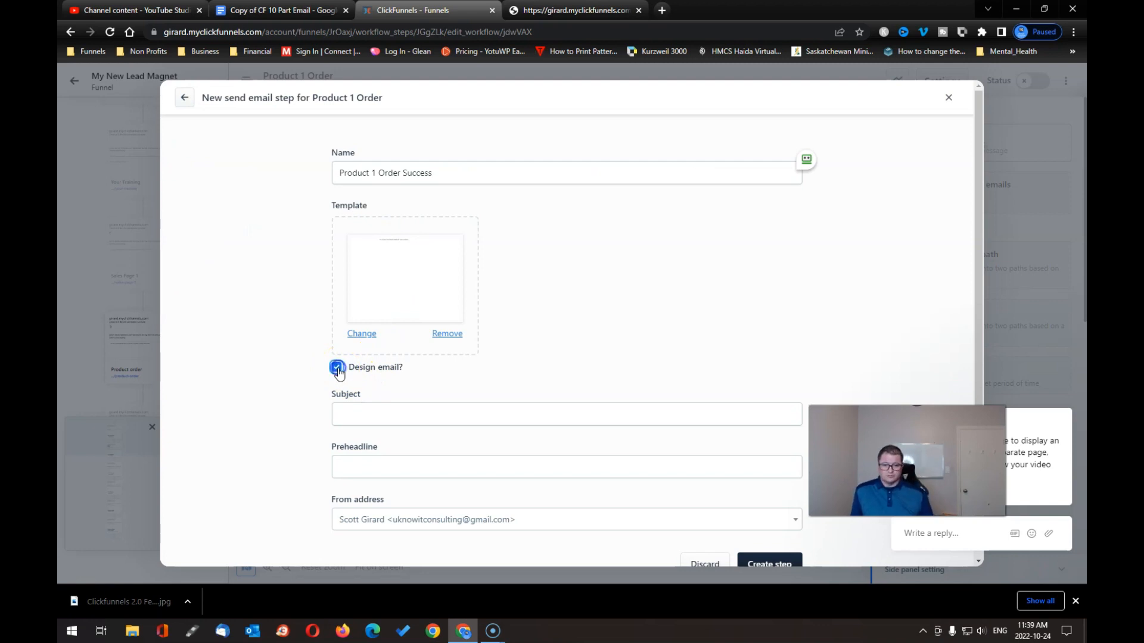
- Set the email subject to "Congratulations On Your Purchase Of Product 1"
{"action": "left_click", "coordinate": [380, 408]}
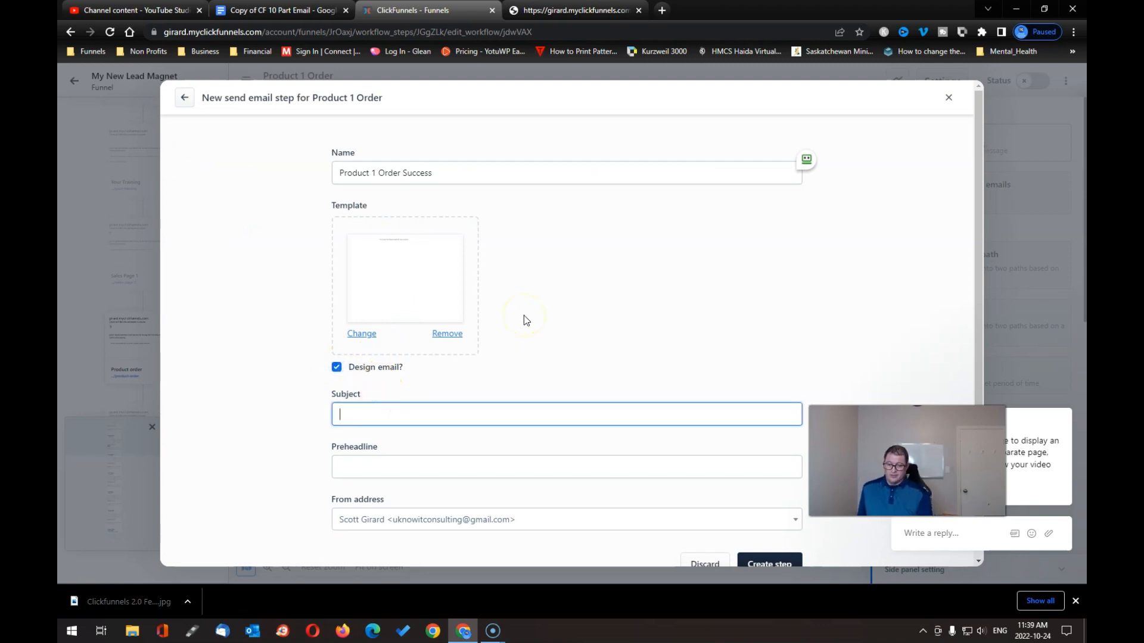
{"action": "type", "text": "Congratu"}
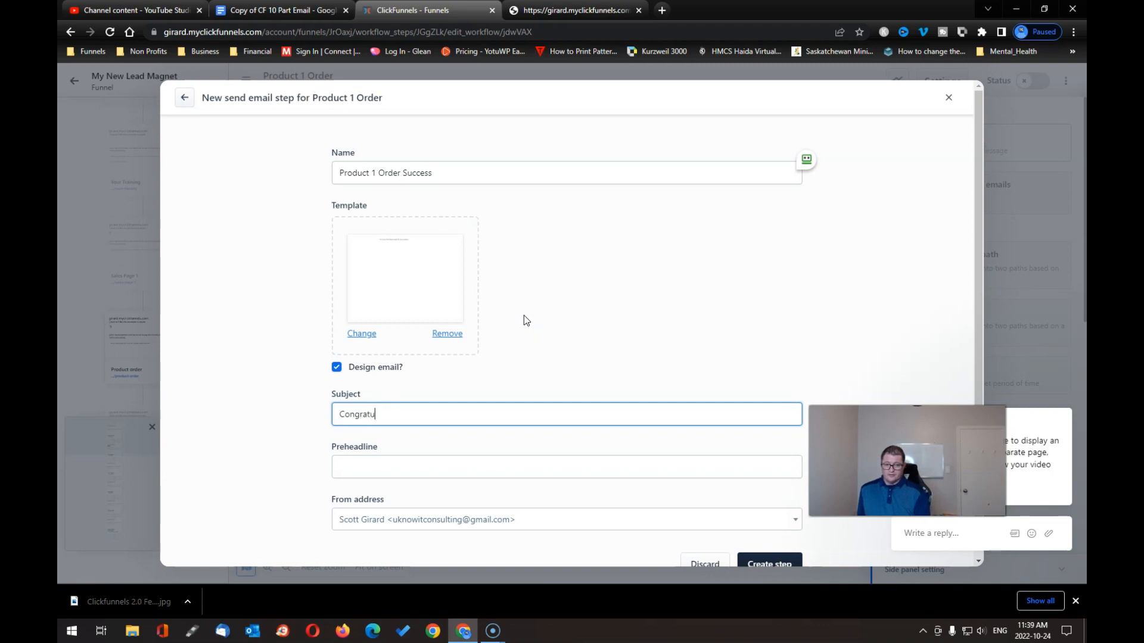
{"action": "type", "text": "lations On "}
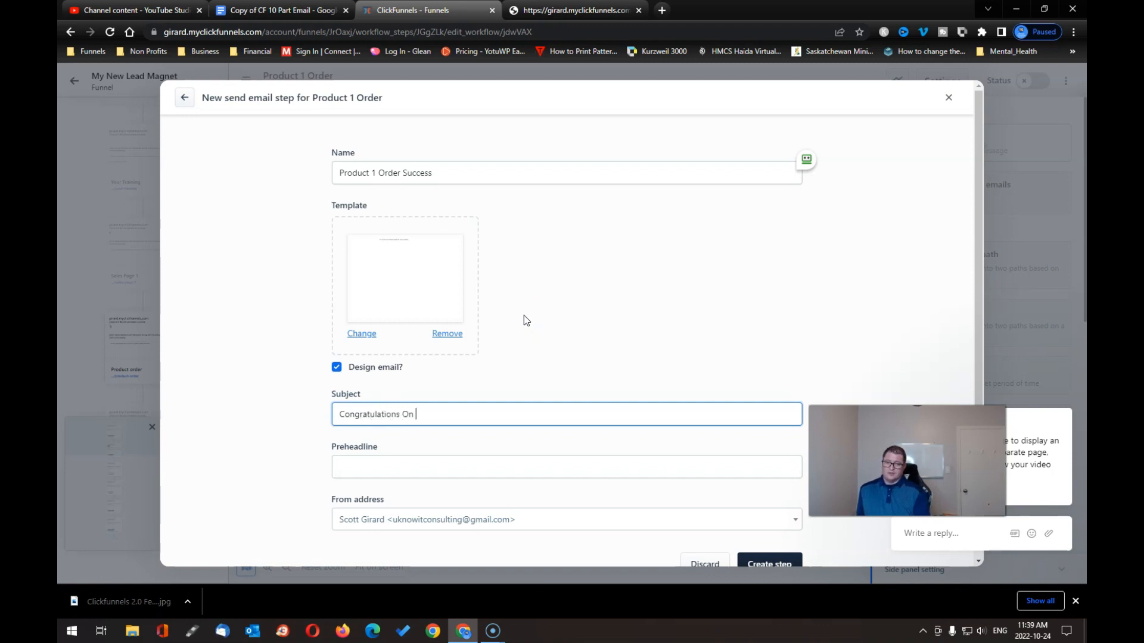
{"action": "type", "text": "Your Purchase Of"}
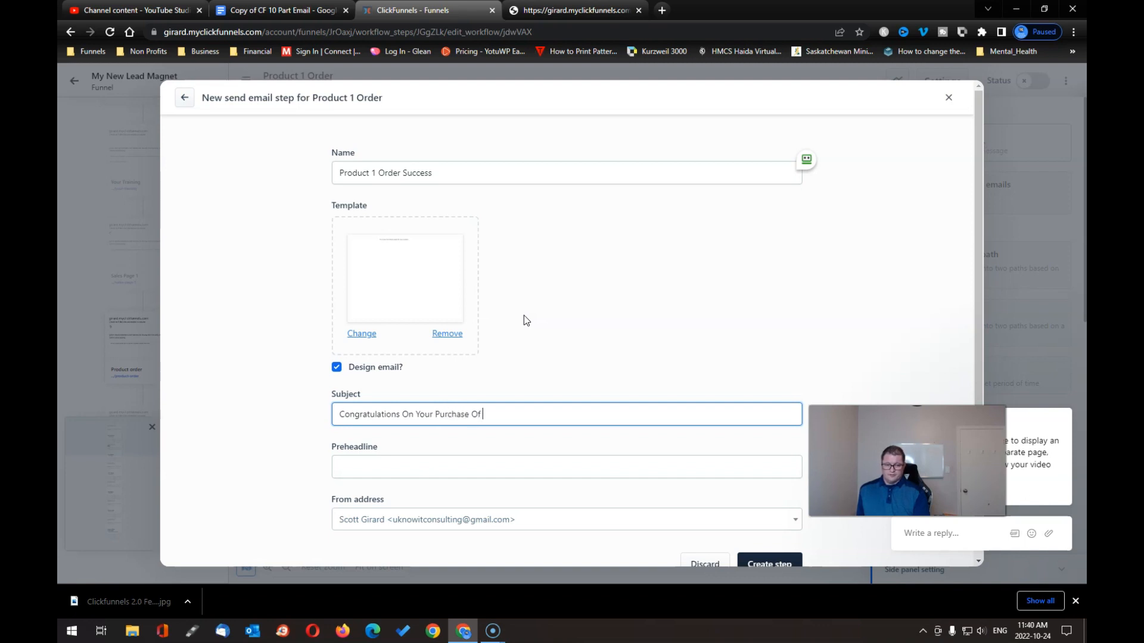
{"action": "type", "text": " Product 1"}
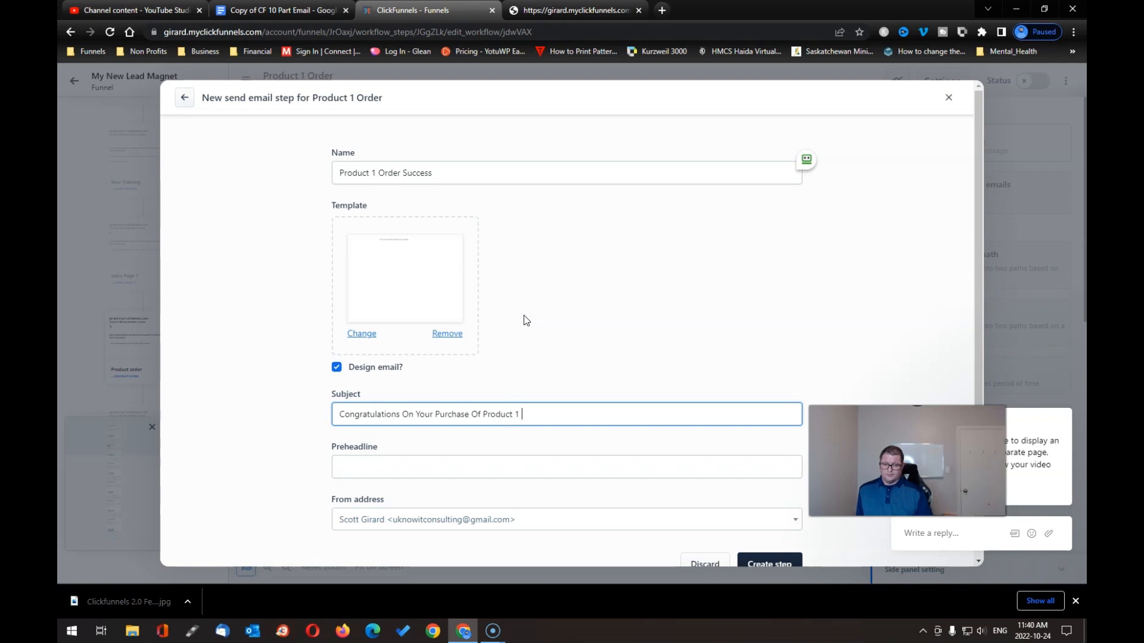
- Set the email preheadline to "Inside This Email You Have Instructions on Using Your Product"
{"action": "left_click", "coordinate": [388, 465]}
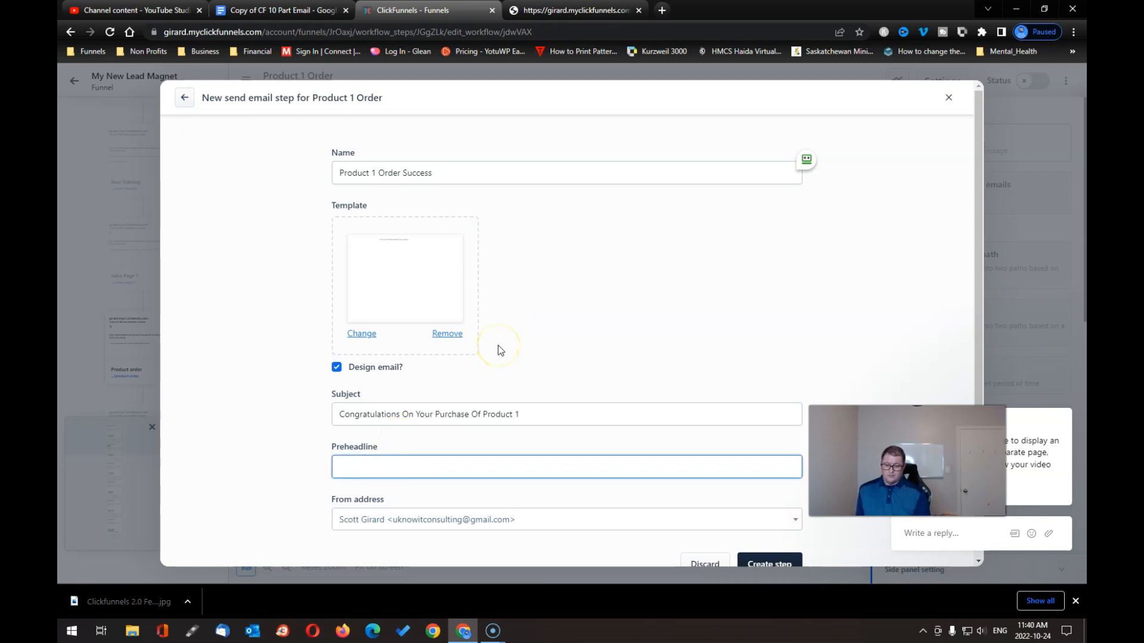
{"action": "type", "text": "Inside This e"}
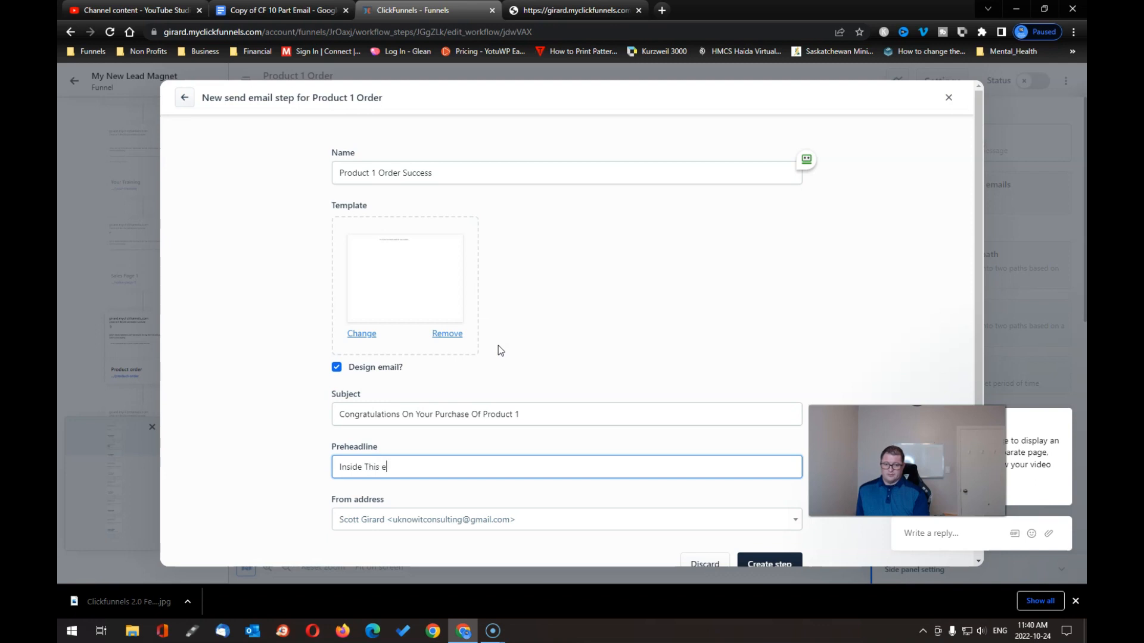
{"action": "key", "text": "BackSpace"}
{"action": "type", "text": "Email You Have Instructions on Using Y"}
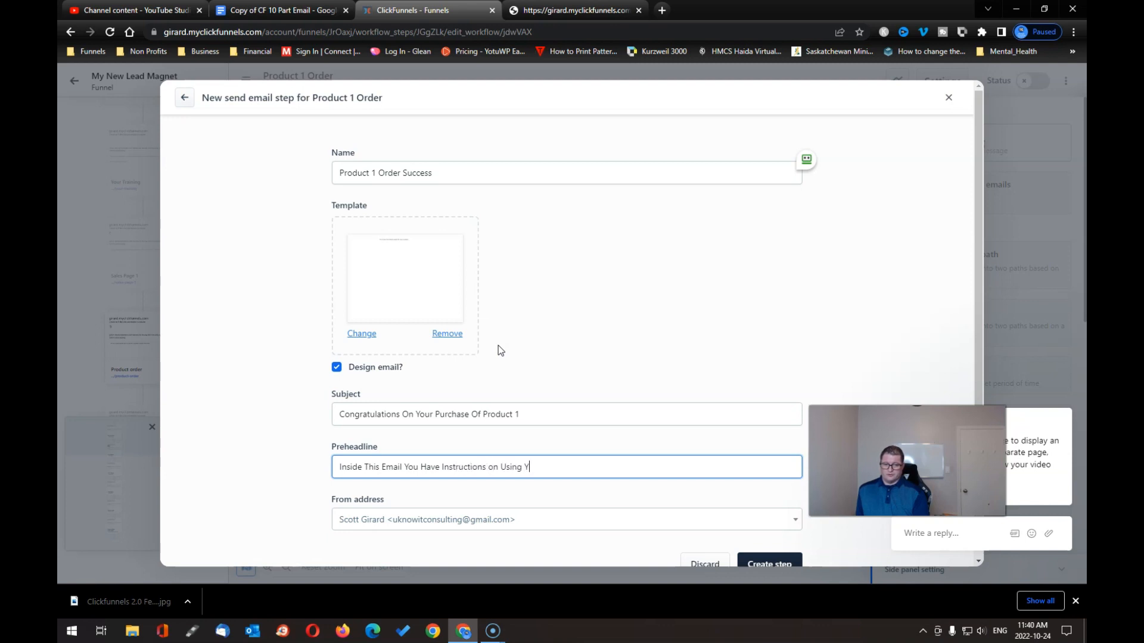
{"action": "type", "text": "our Product"}
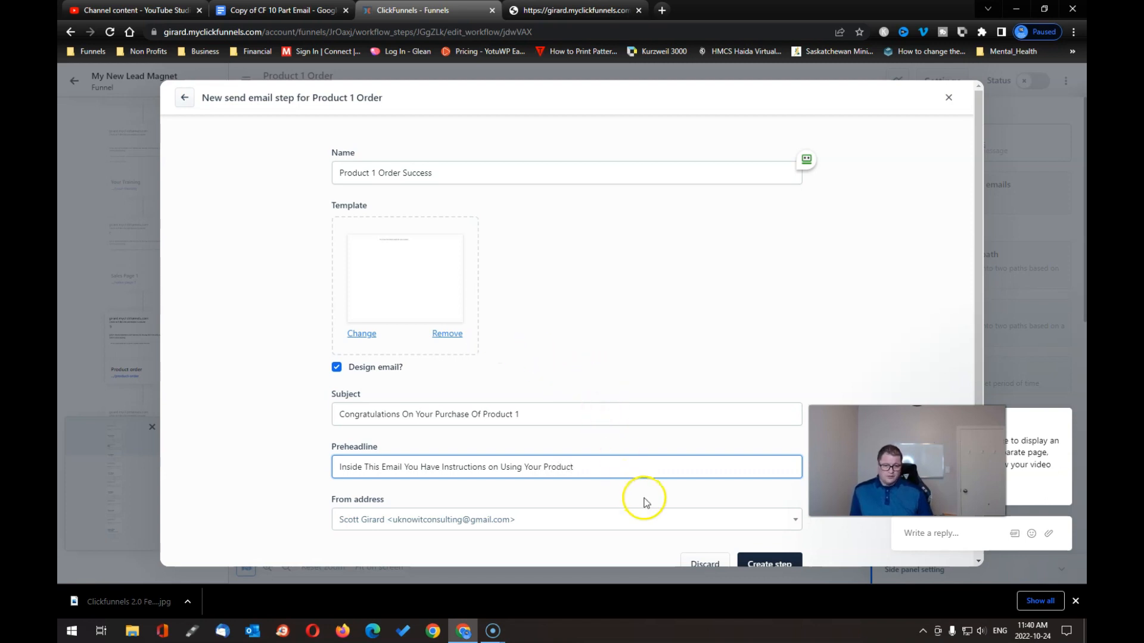
- Choose the sender address on the uknowitconsulting.com domain as the from address and create the email step
{"action": "left_click", "coordinate": [739, 525]}
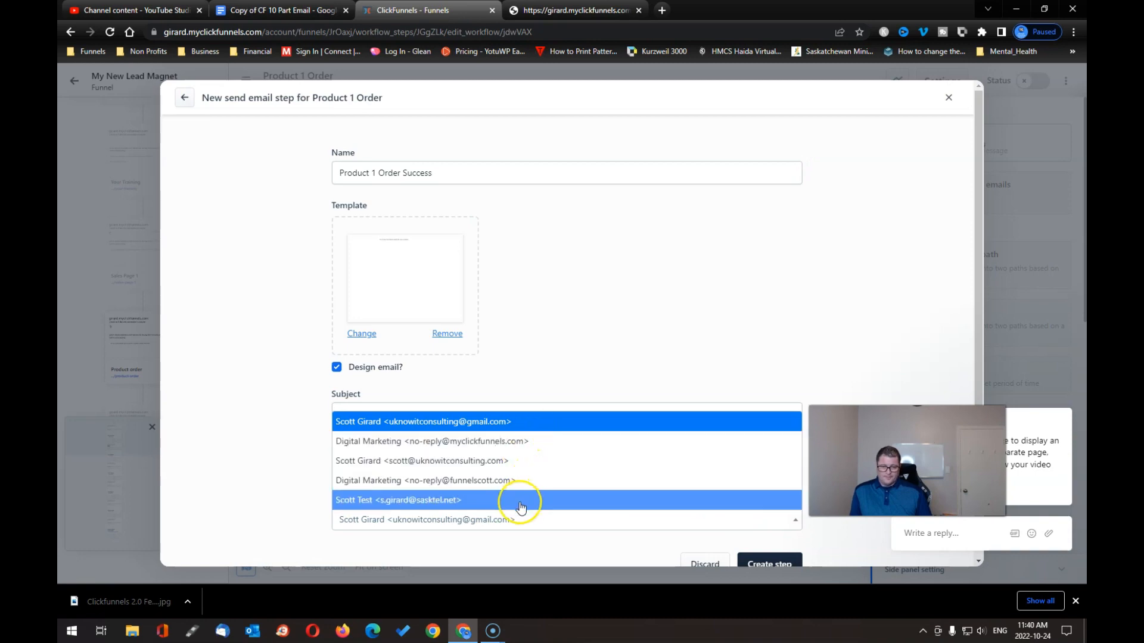
{"action": "left_click", "coordinate": [531, 465]}
{"action": "left_click", "coordinate": [770, 561]}
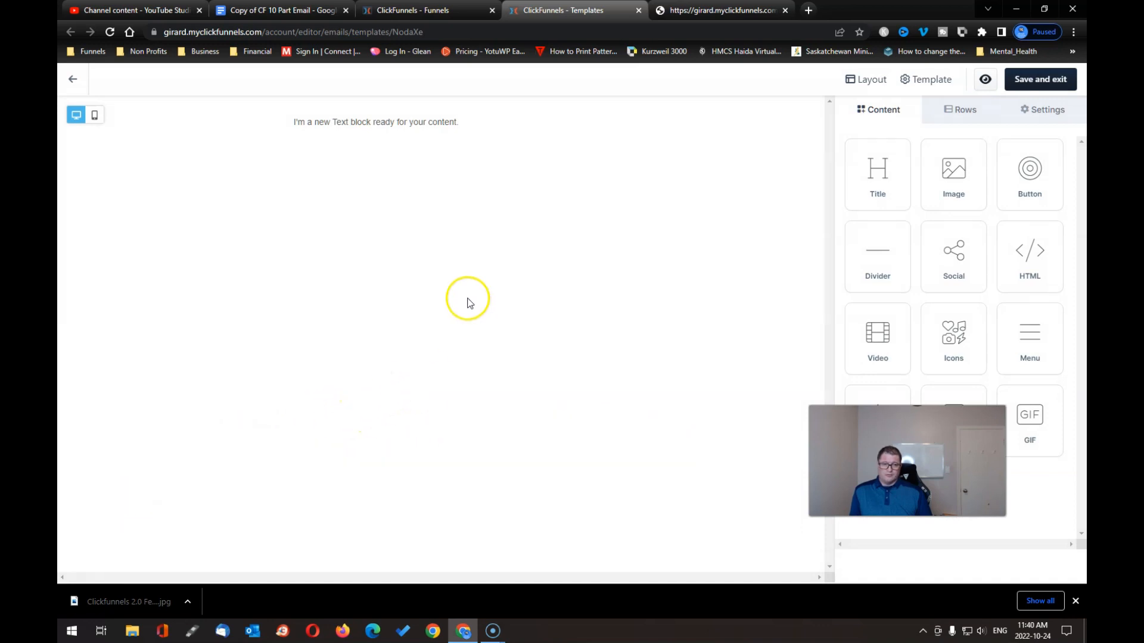
- Replace the text block with "Congratulations", "Your are in for an amazing experience" and an "Any Questions email" line with the support address, then save and exit
{"action": "left_click", "coordinate": [396, 123]}
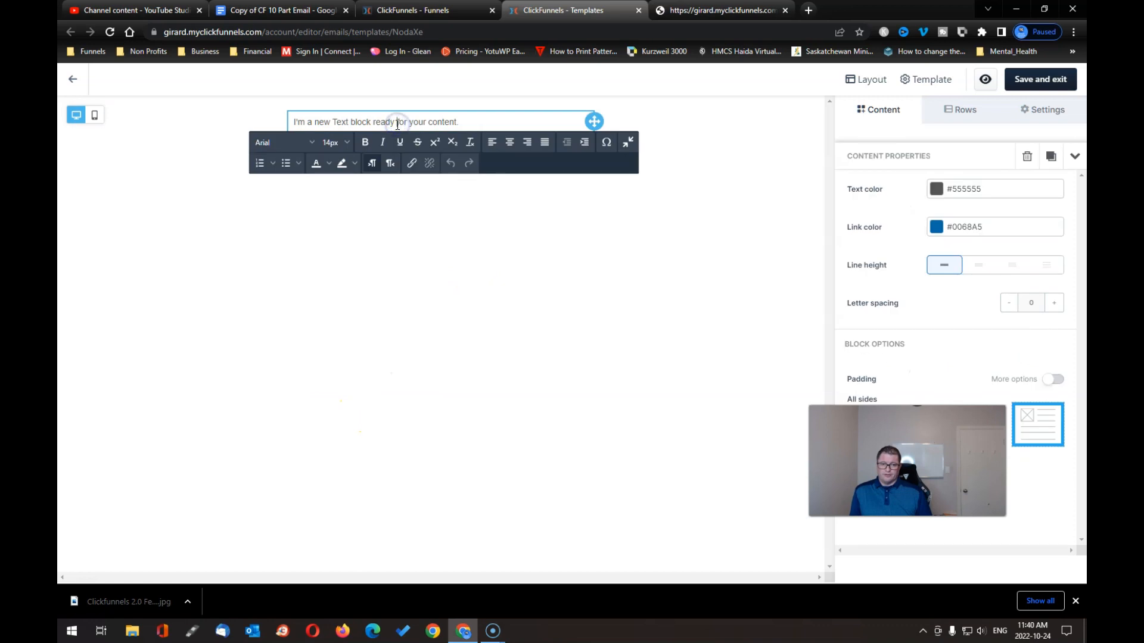
{"action": "triple_click", "coordinate": [397, 123]}
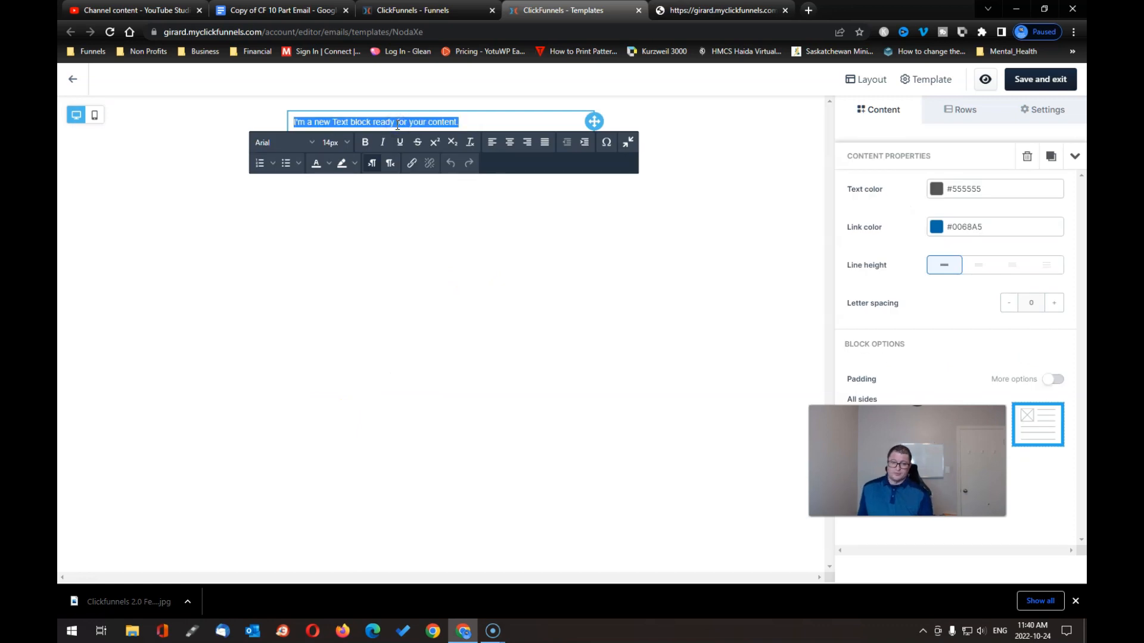
{"action": "type", "text": "Congratulations"}
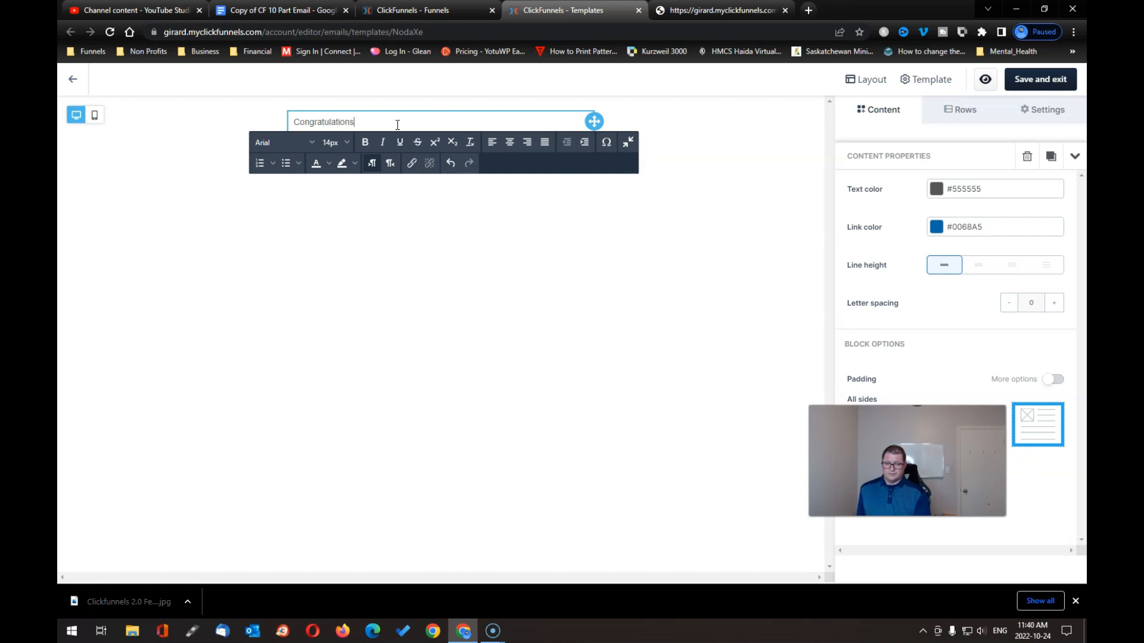
{"action": "key", "text": "Return"}
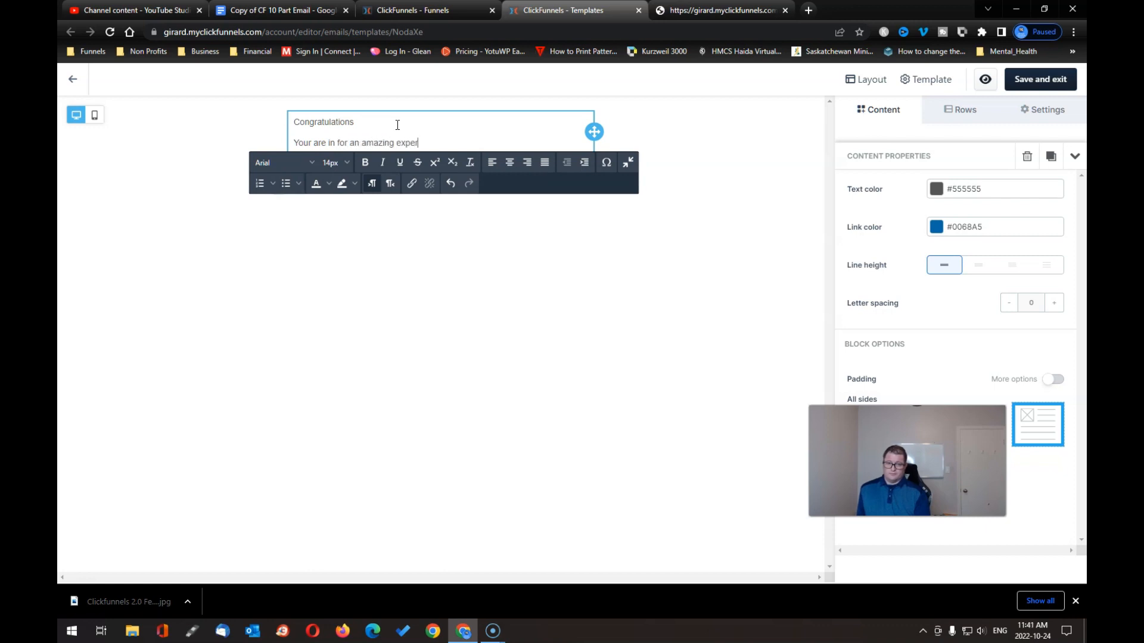
{"action": "key", "text": "Return"}
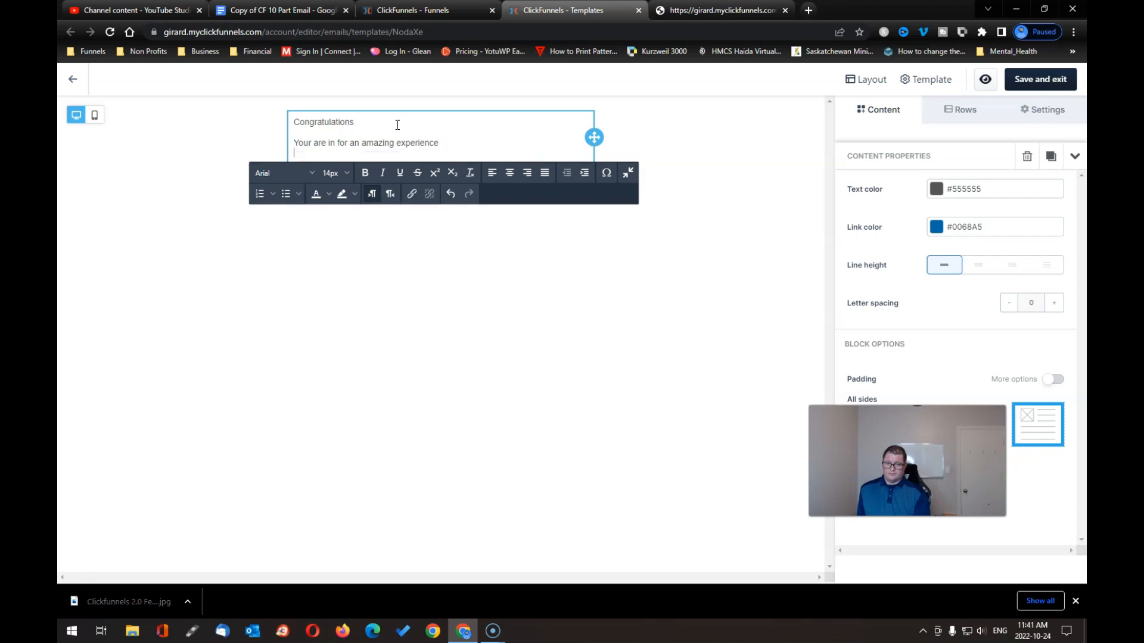
{"action": "type", "text": "An"}
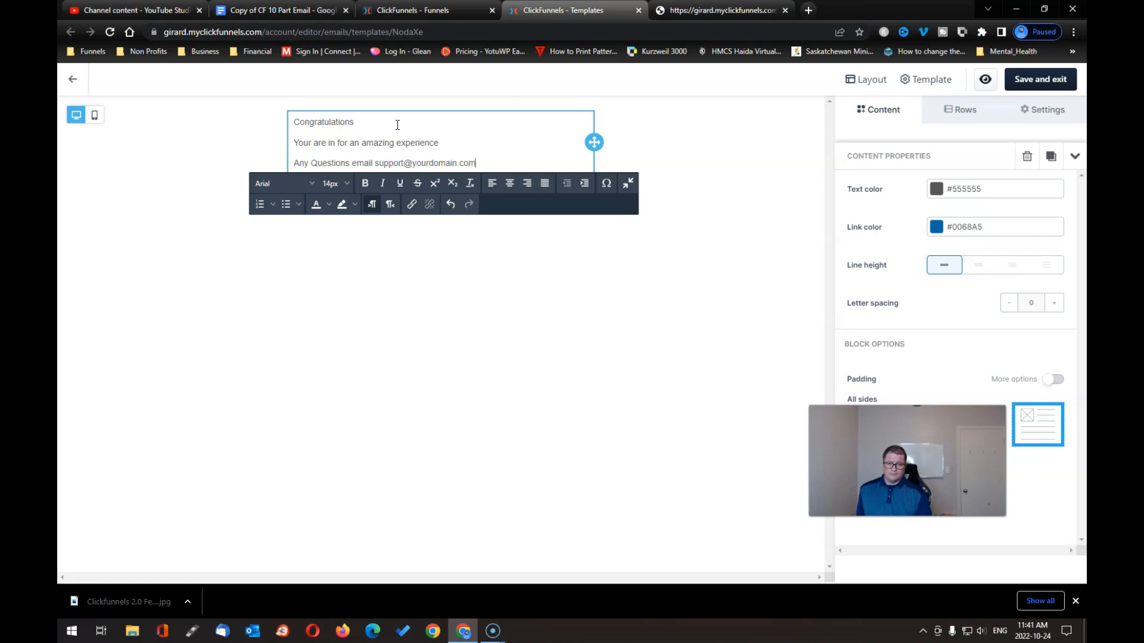
{"action": "left_click", "coordinate": [556, 290]}
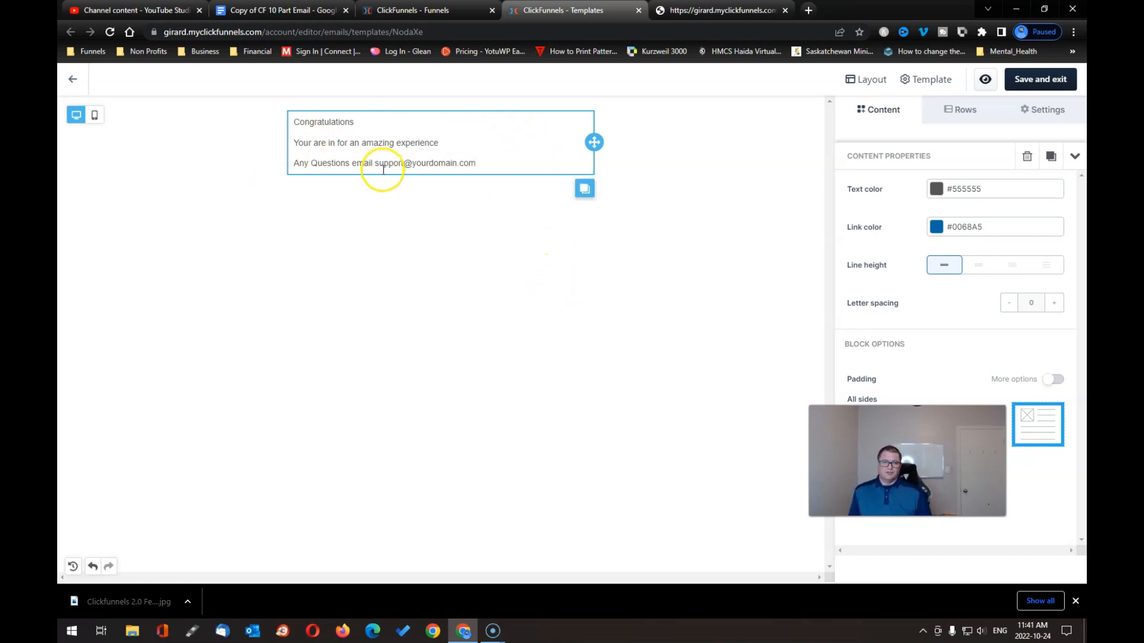
{"action": "left_click", "coordinate": [1052, 87]}
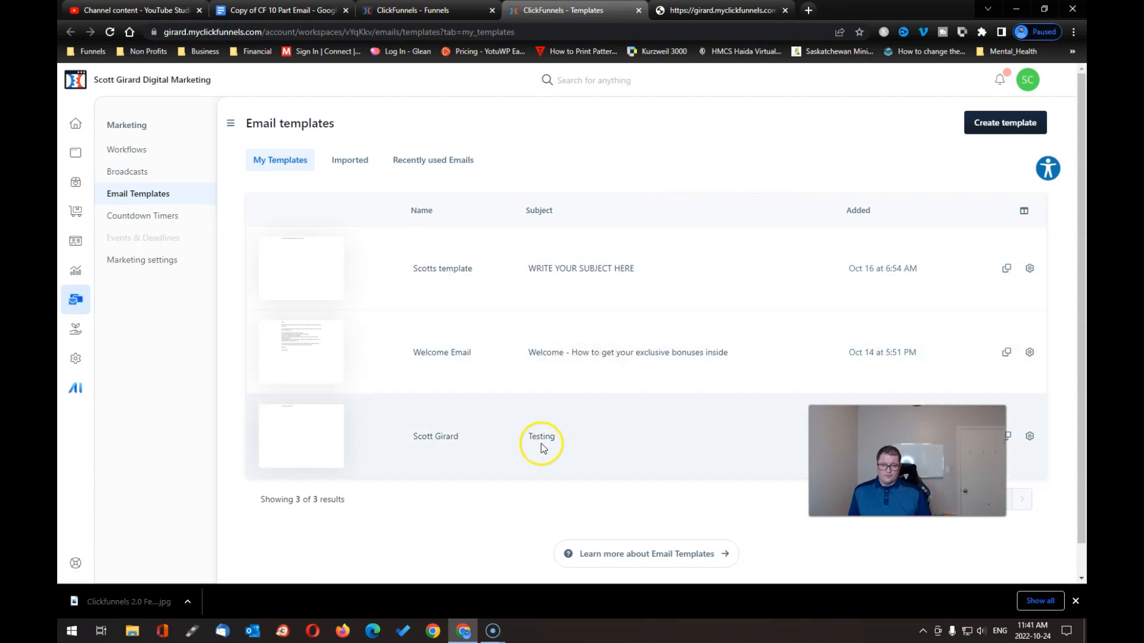
- Look through the account's own and recently used email templates and the general marketing settings
{"action": "scroll", "coordinate": [542, 446], "scroll_direction": "down", "scroll_amount": 1}
{"action": "scroll", "coordinate": [542, 446], "scroll_direction": "up", "scroll_amount": 1}
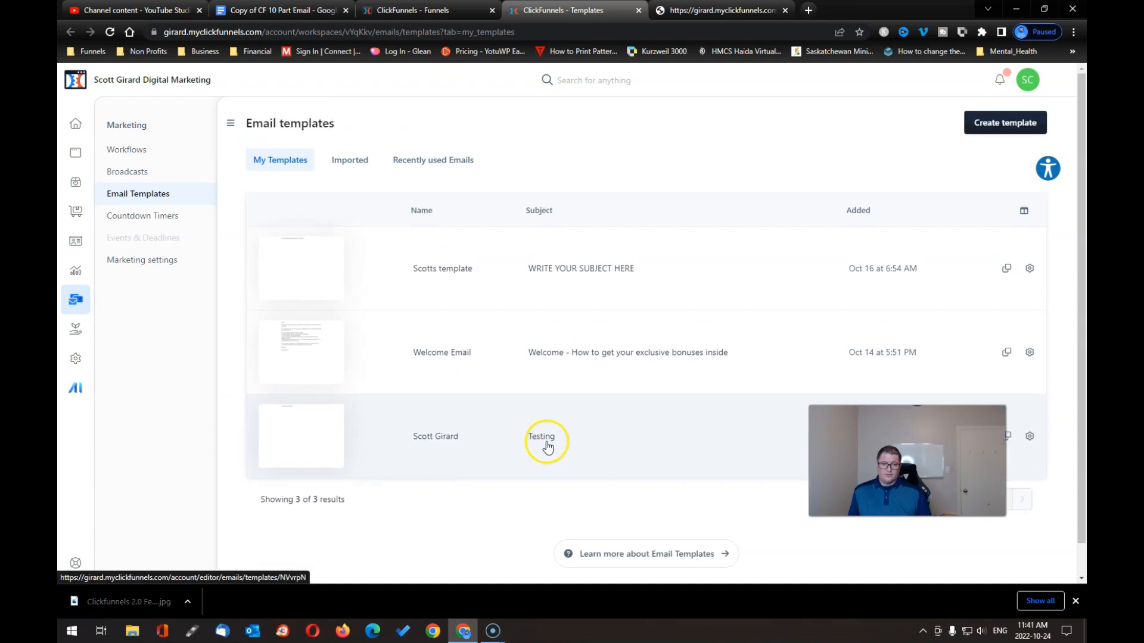
{"action": "left_click", "coordinate": [446, 162]}
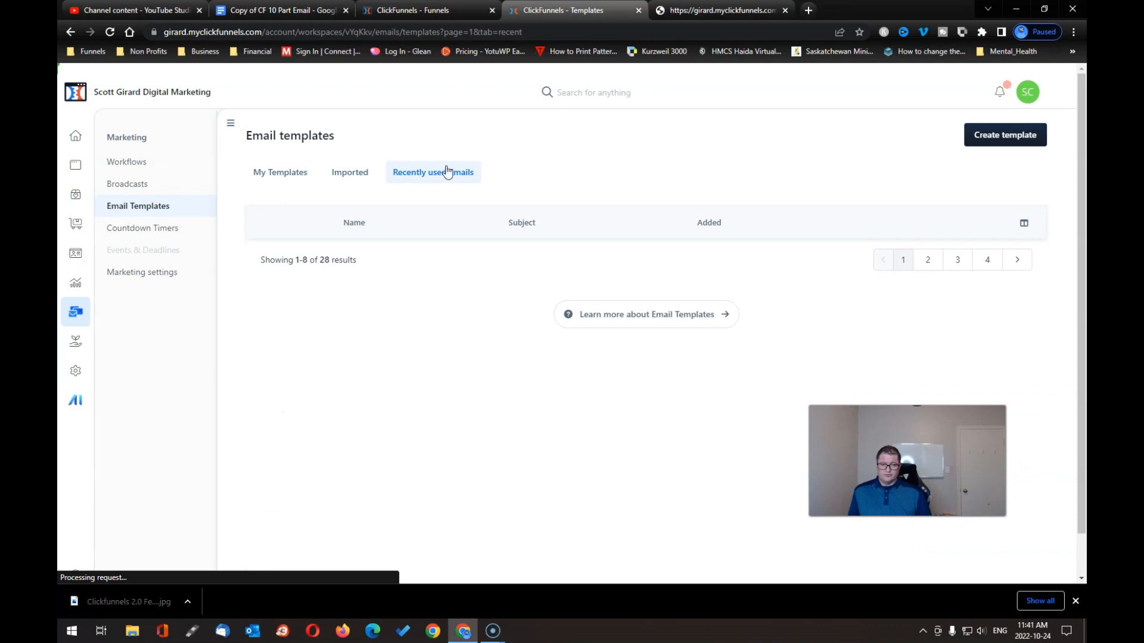
{"action": "left_click", "coordinate": [271, 176]}
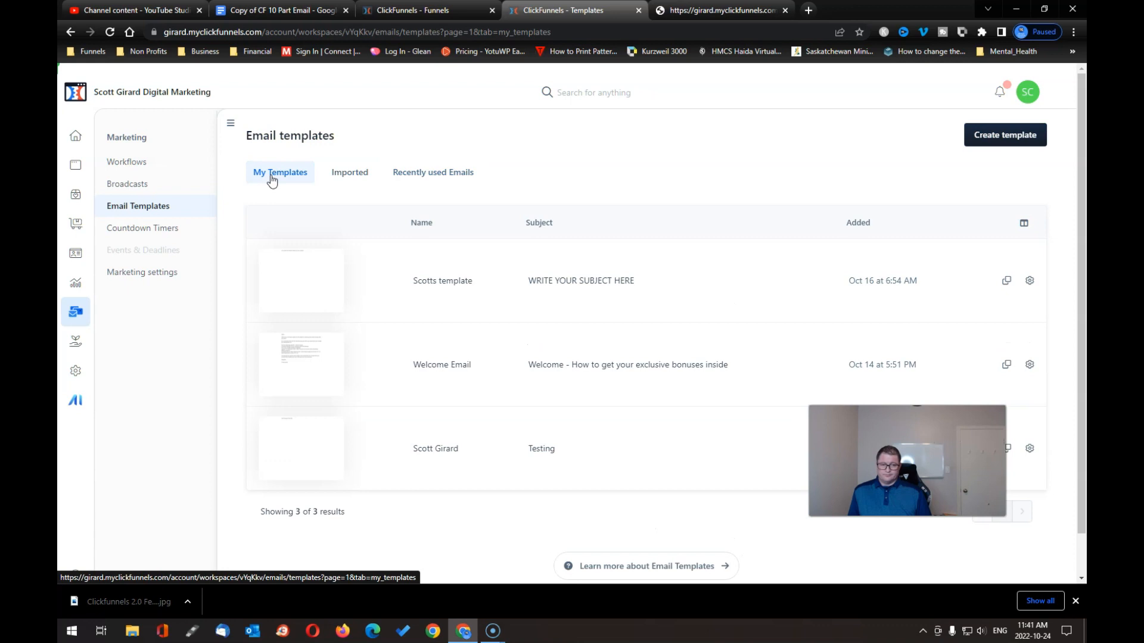
{"action": "left_click", "coordinate": [159, 274]}
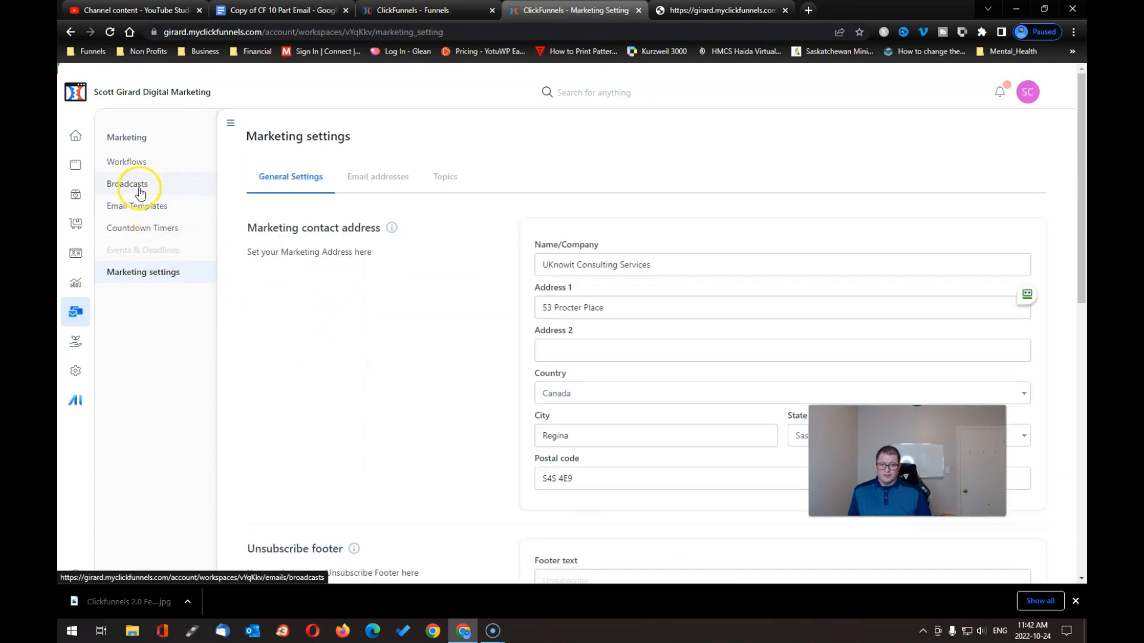
- Open the Product 1 Order workflow from the list of workflows
{"action": "left_click", "coordinate": [135, 163]}
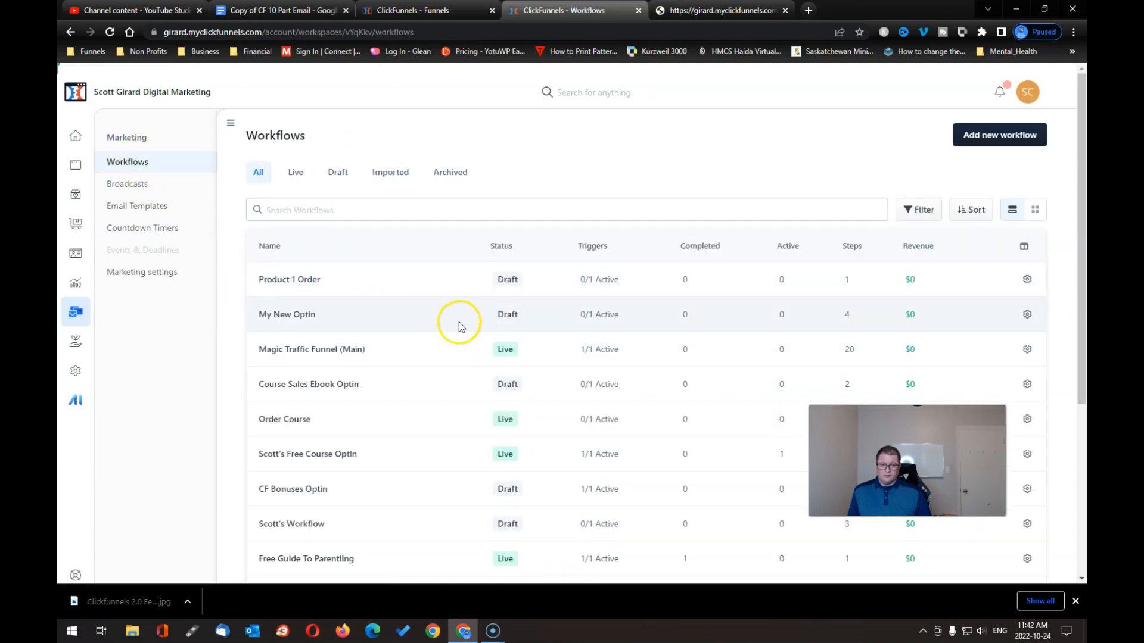
{"action": "left_click", "coordinate": [309, 285]}
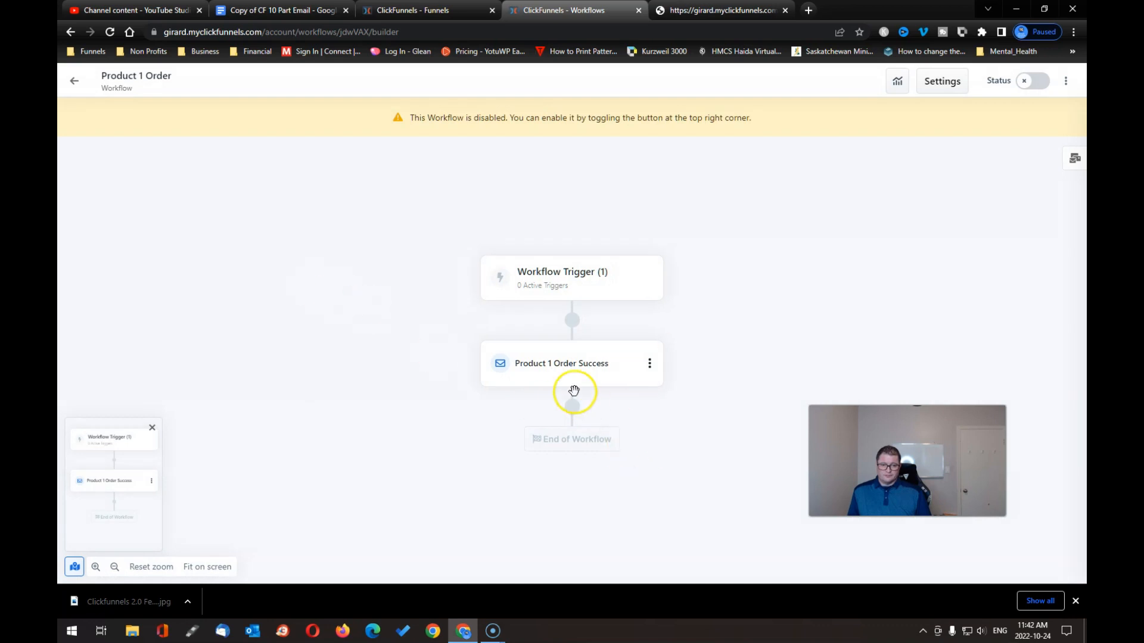
{"action": "mouse_move", "coordinate": [578, 377]}
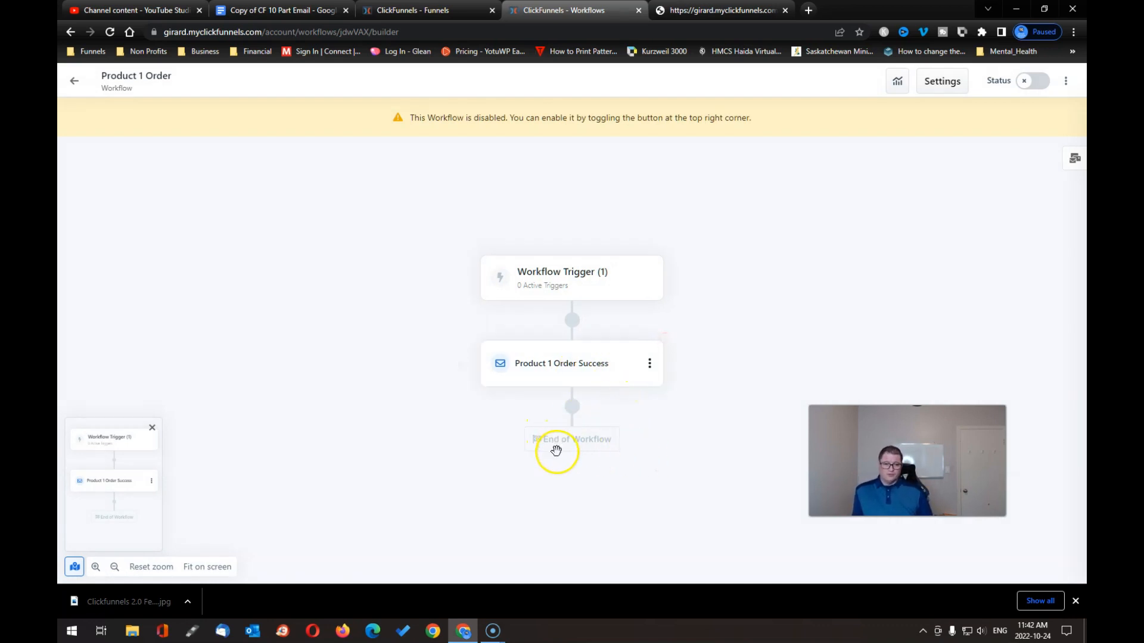
- Examine the step types available after the order success email and the trigger set for the workflow
{"action": "mouse_move", "coordinate": [575, 415]}
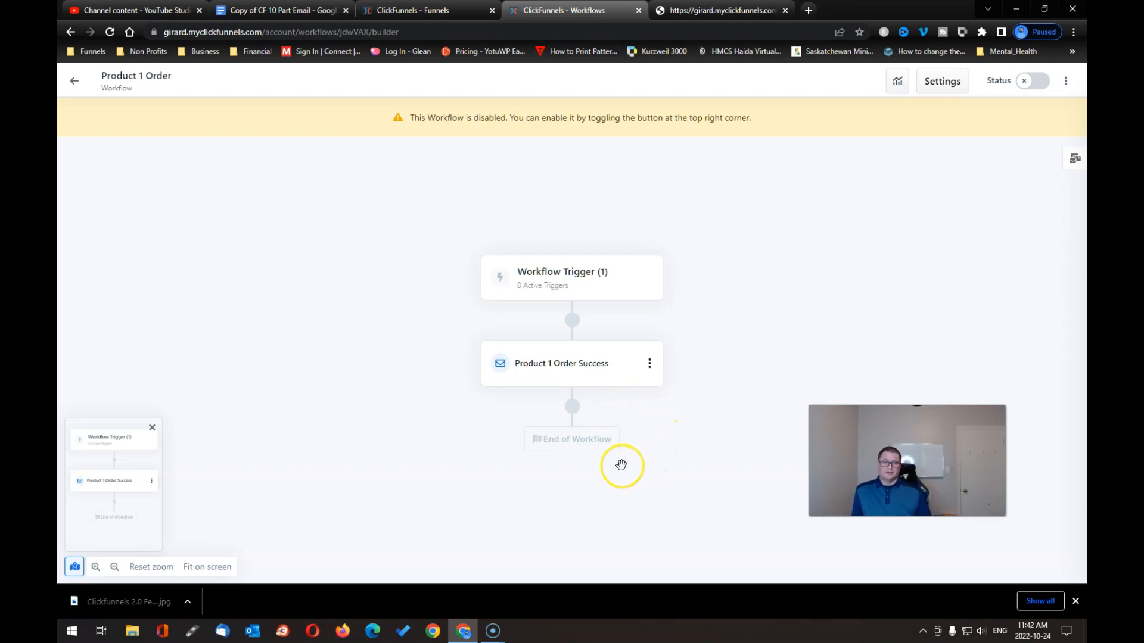
{"action": "left_click", "coordinate": [571, 411]}
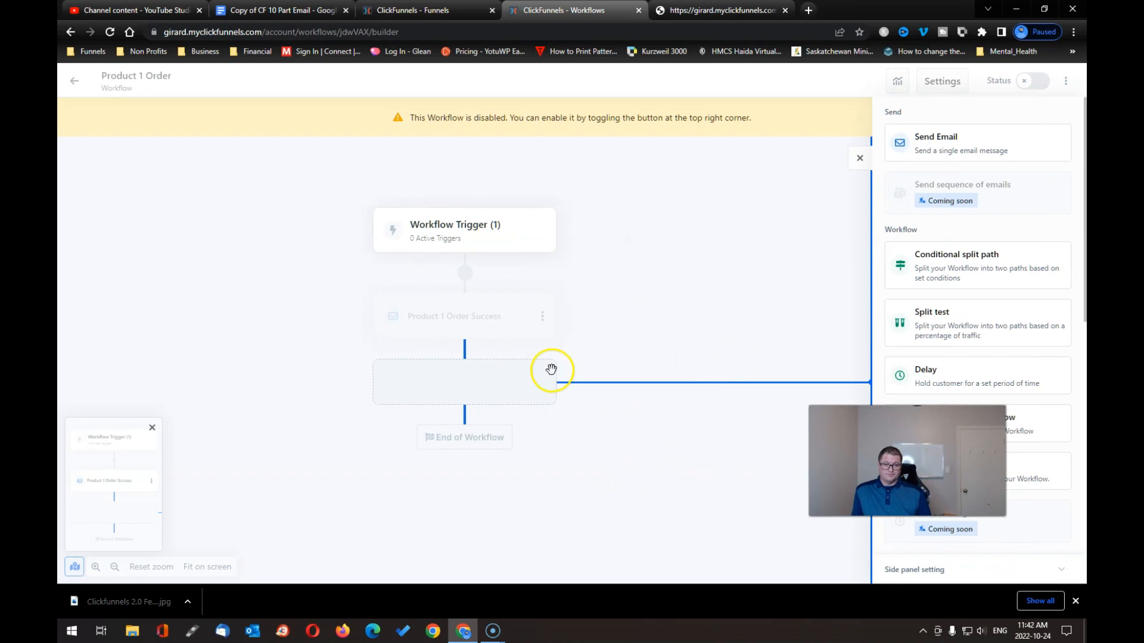
{"action": "left_click", "coordinate": [496, 196]}
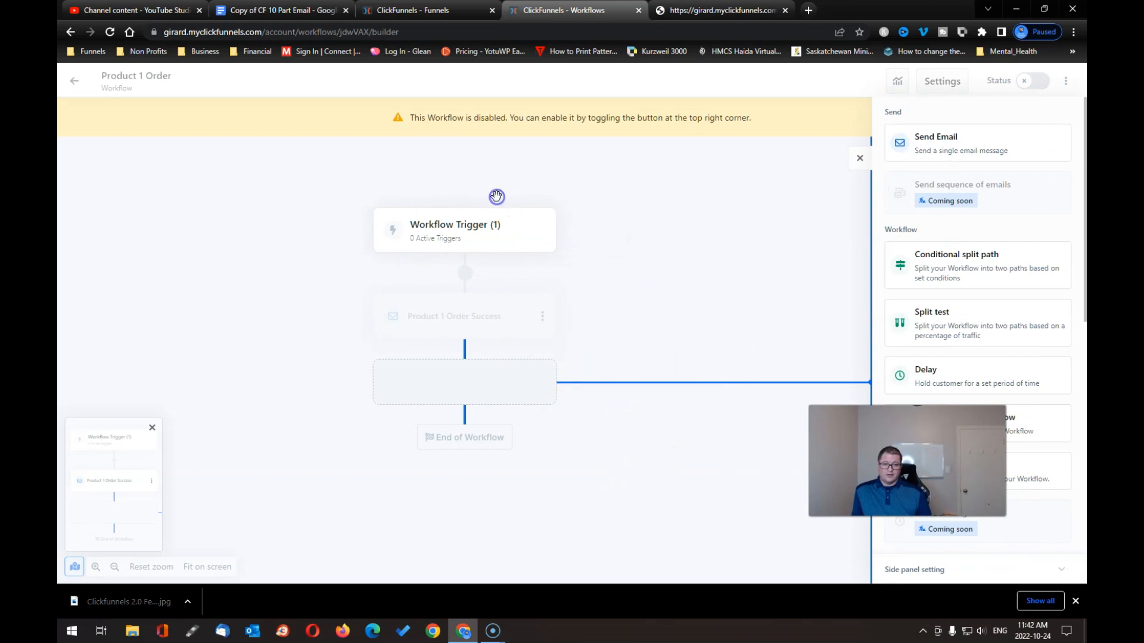
{"action": "left_click", "coordinate": [443, 237]}
{"action": "left_click", "coordinate": [444, 238]}
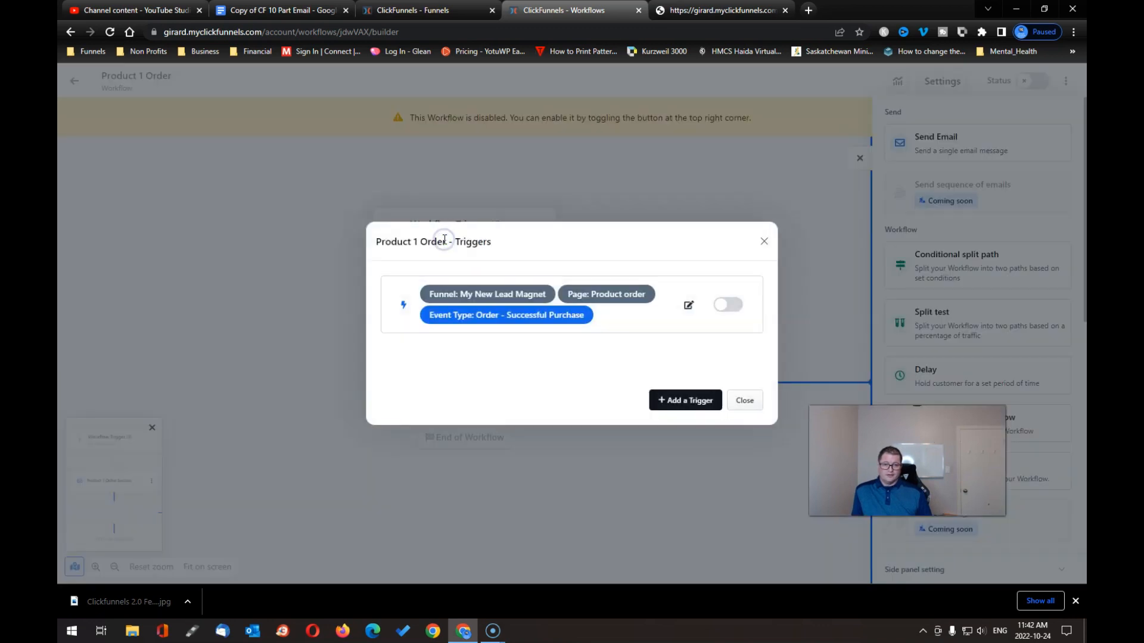
{"action": "left_click", "coordinate": [747, 402]}
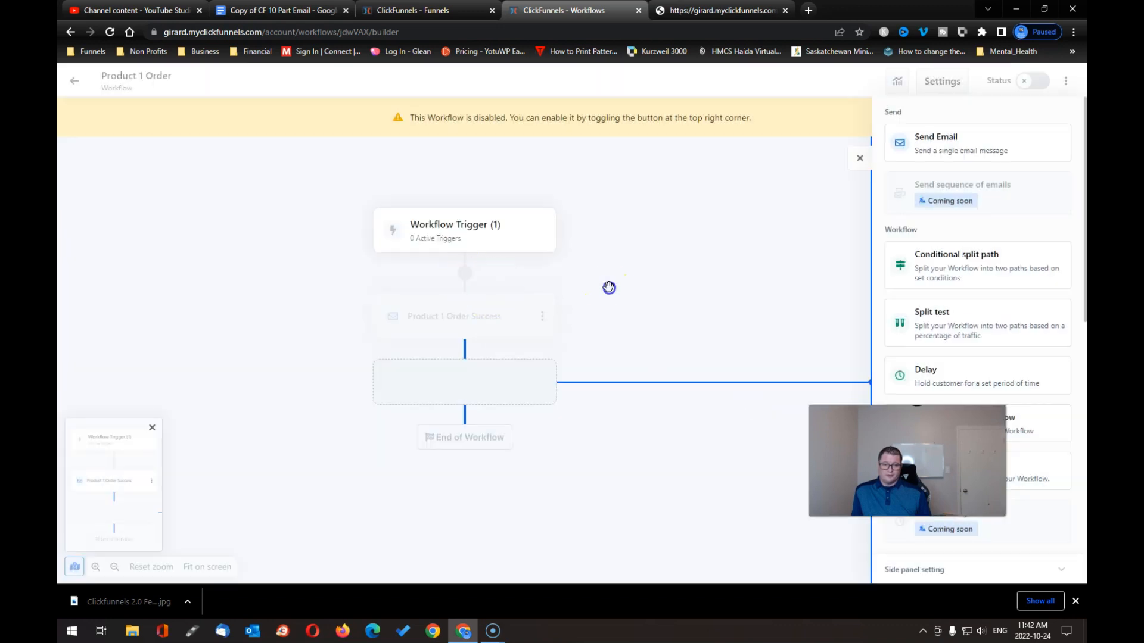
{"action": "left_click", "coordinate": [859, 158]}
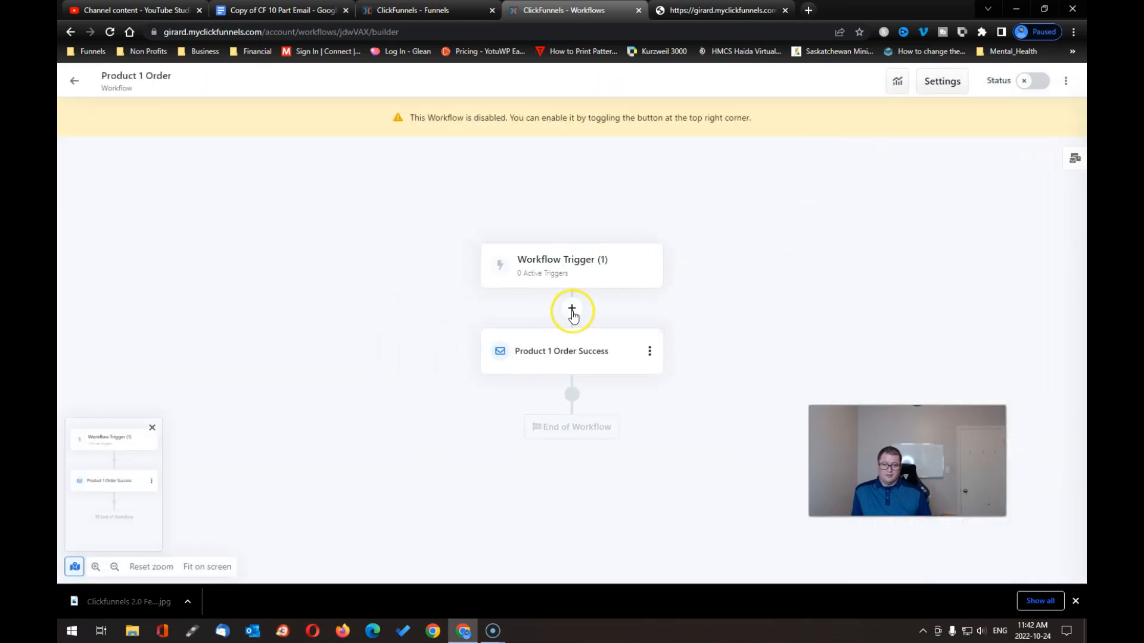
- Add a conditional split path between the workflow trigger and the order success email, and filter it by Purchased Product
{"action": "left_click", "coordinate": [571, 311]}
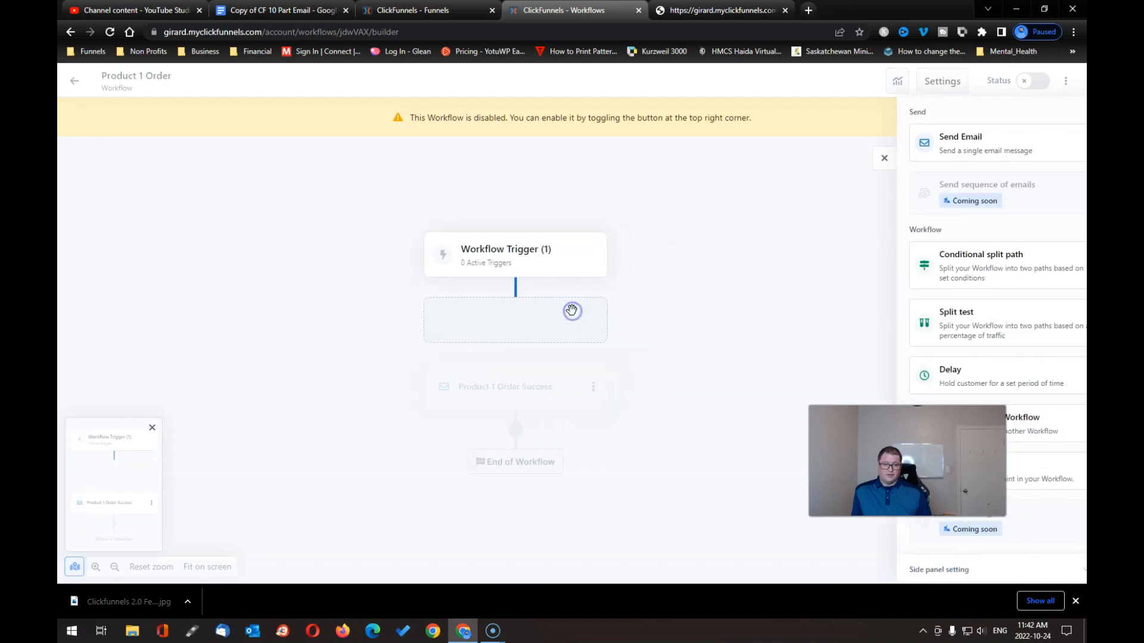
{"action": "left_click", "coordinate": [944, 276]}
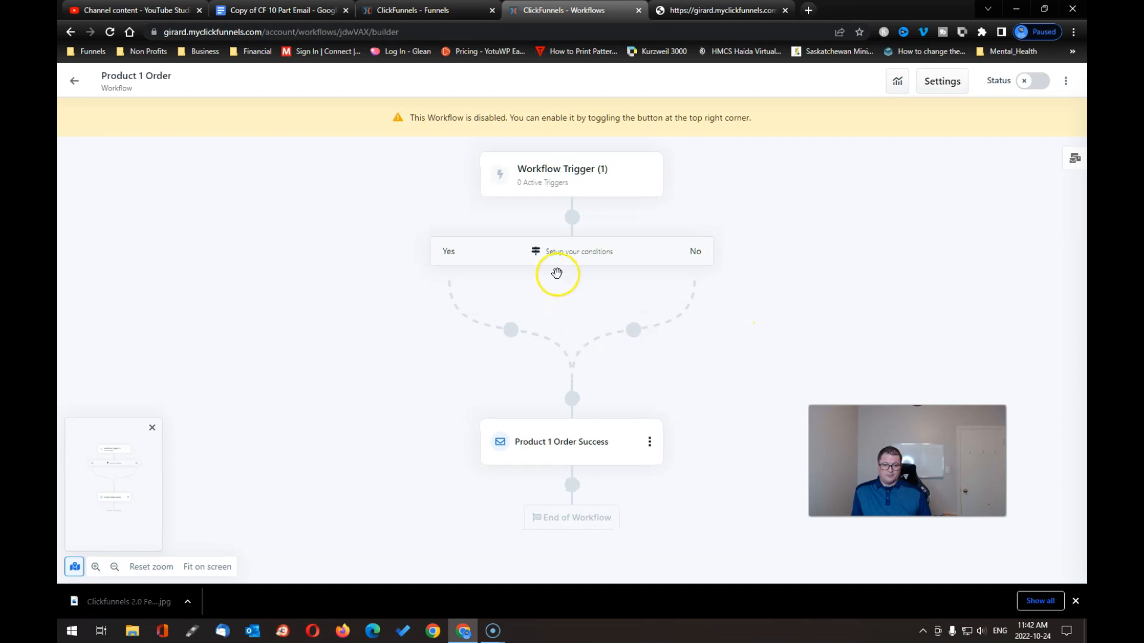
{"action": "left_click", "coordinate": [577, 255]}
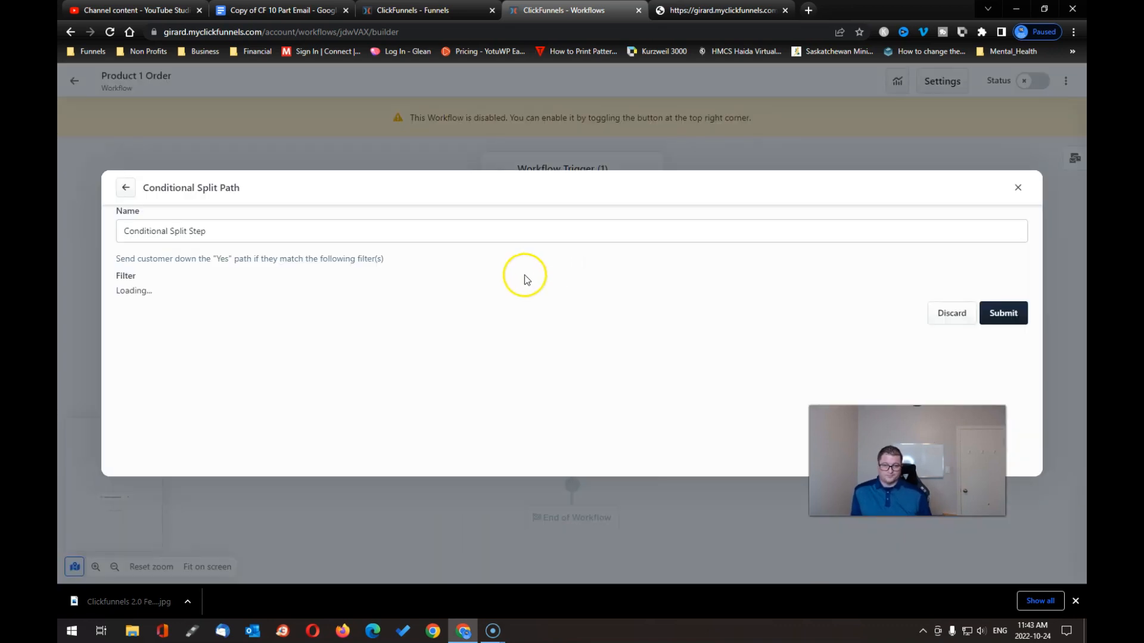
{"action": "left_click", "coordinate": [305, 312]}
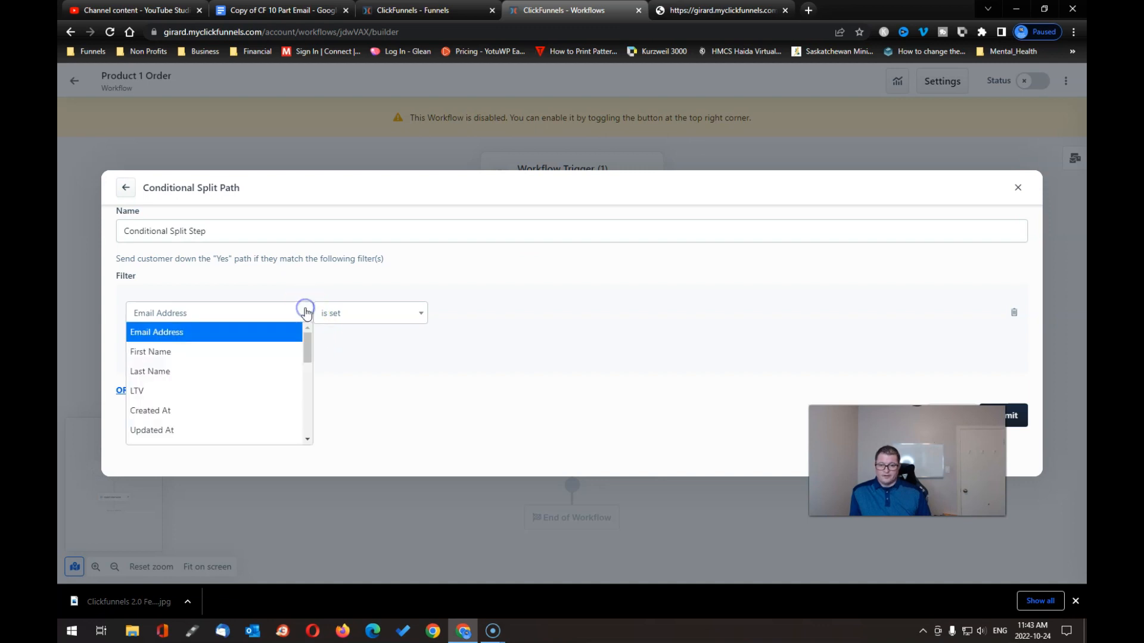
{"action": "left_click_drag", "start_coordinate": [302, 352], "coordinate": [302, 427]}
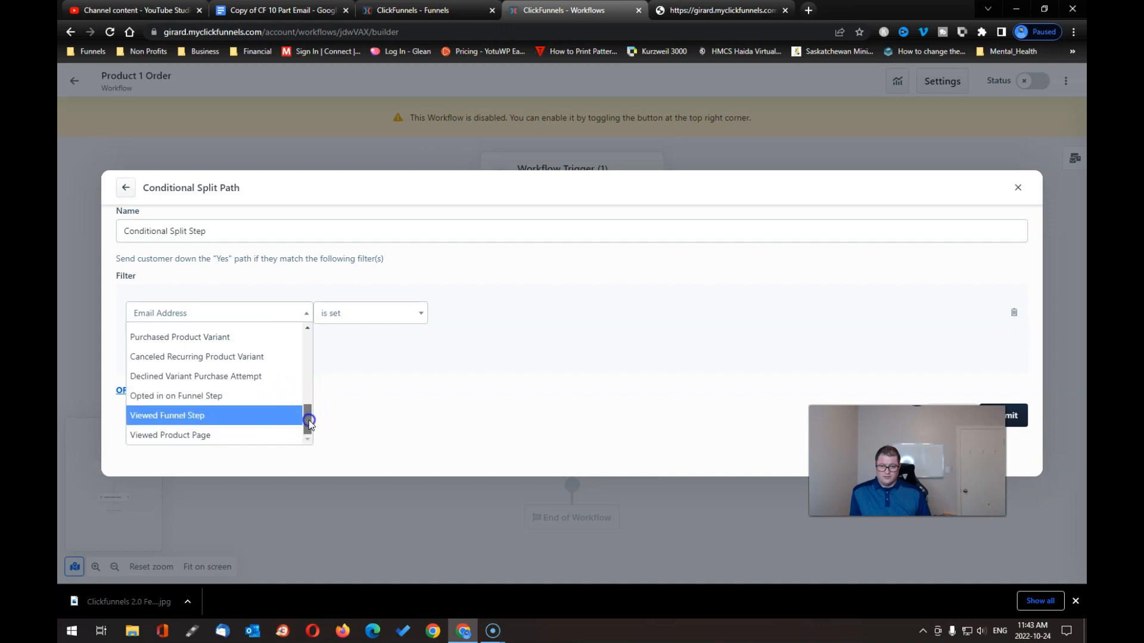
{"action": "left_click_drag", "start_coordinate": [309, 420], "coordinate": [314, 397]}
{"action": "left_click", "coordinate": [217, 346]}
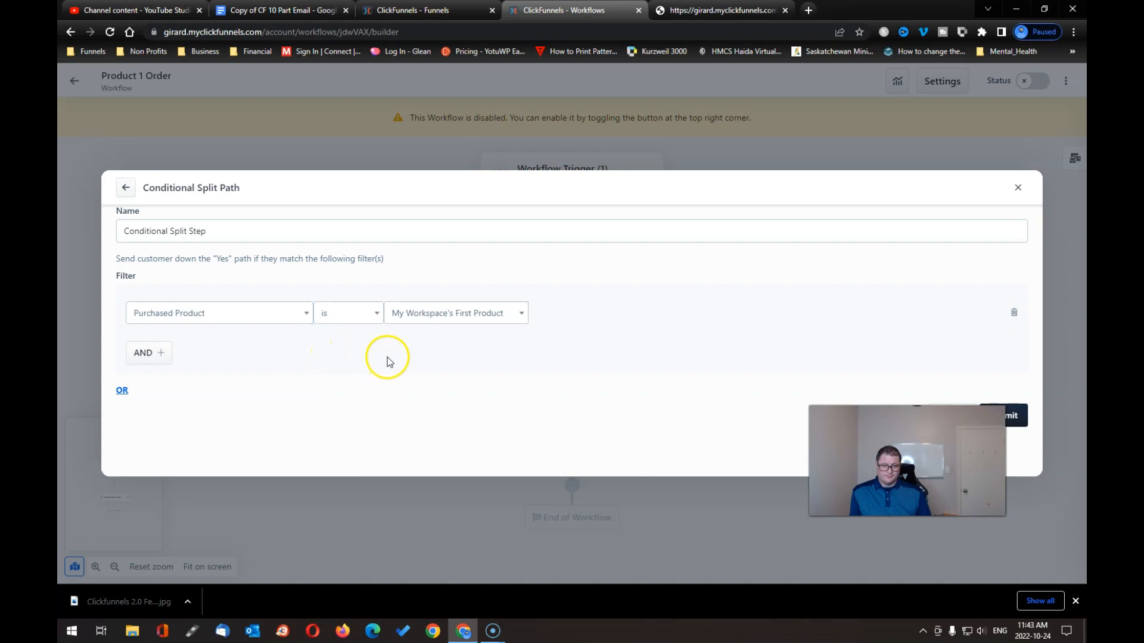
- Set the split filter's purchased product to My Product and submit the condition
{"action": "left_click", "coordinate": [516, 311]}
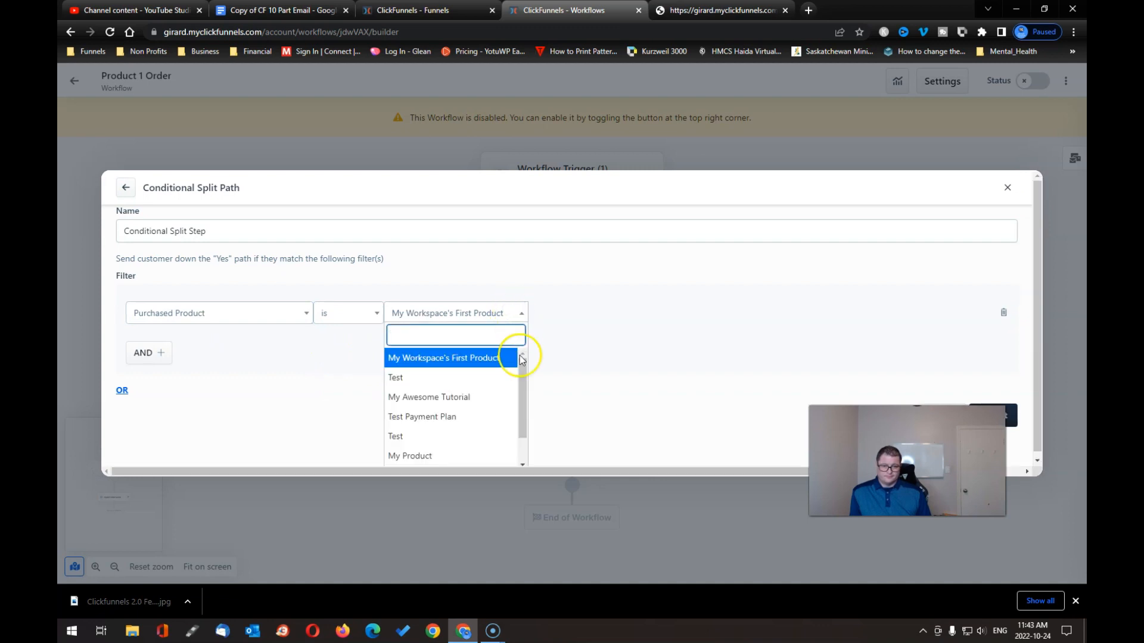
{"action": "left_click_drag", "start_coordinate": [523, 406], "coordinate": [515, 443]}
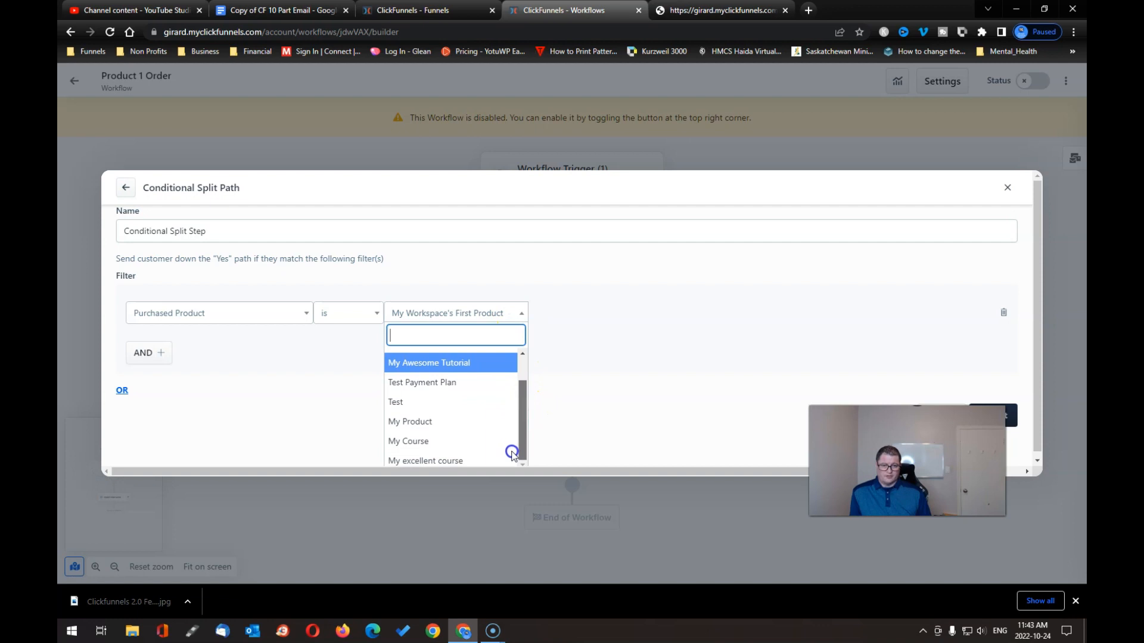
{"action": "left_click", "coordinate": [438, 421]}
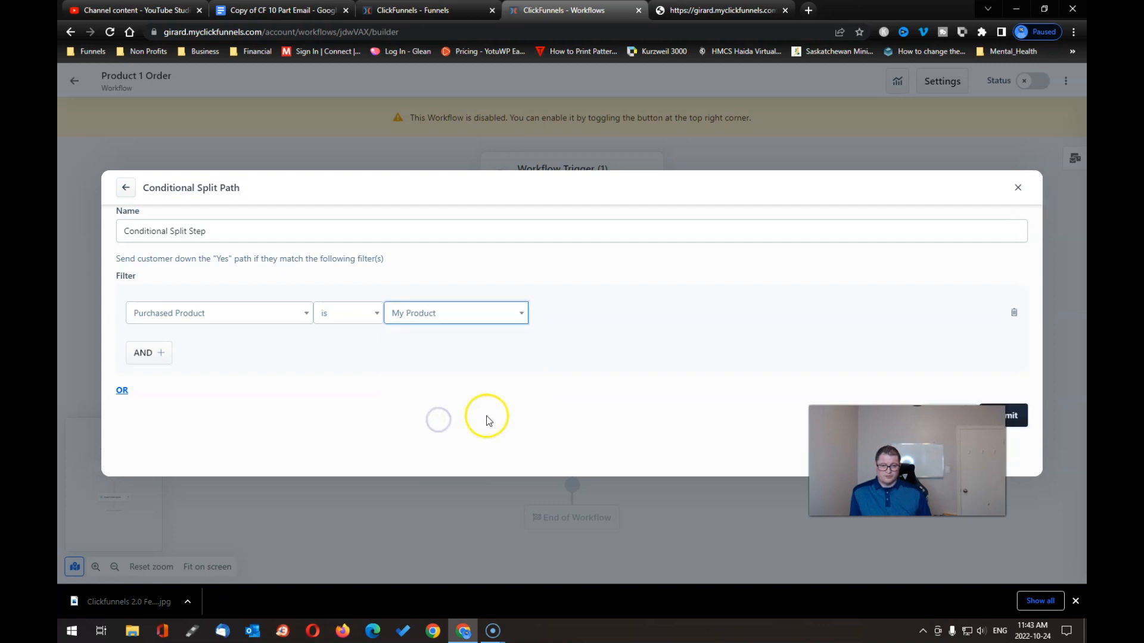
{"action": "left_click", "coordinate": [1015, 413]}
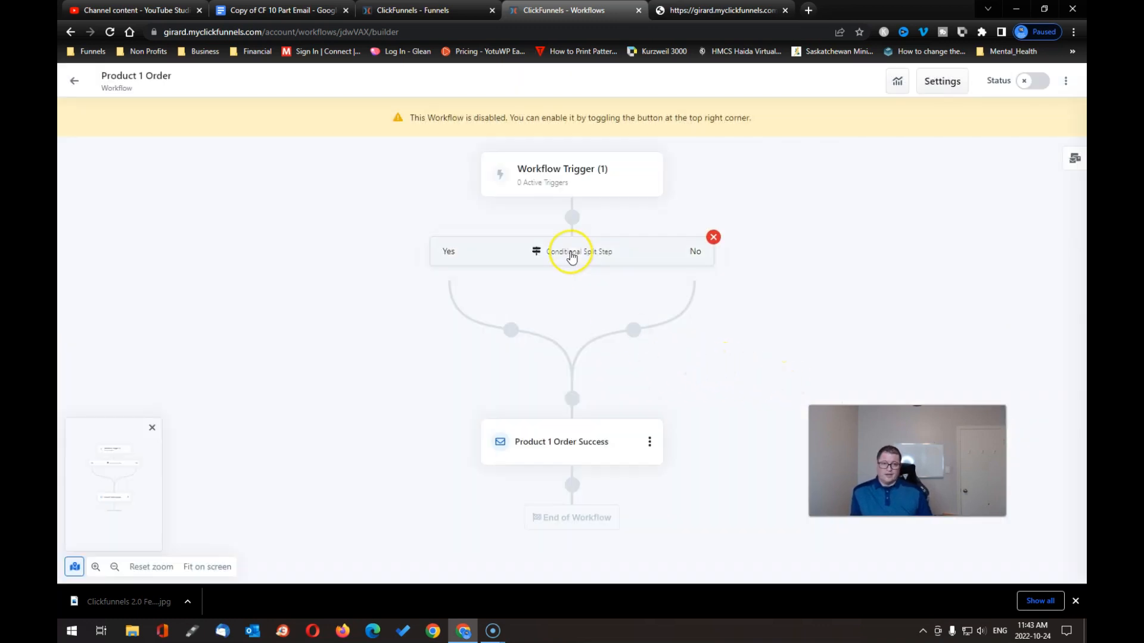
{"action": "left_click", "coordinate": [512, 331]}
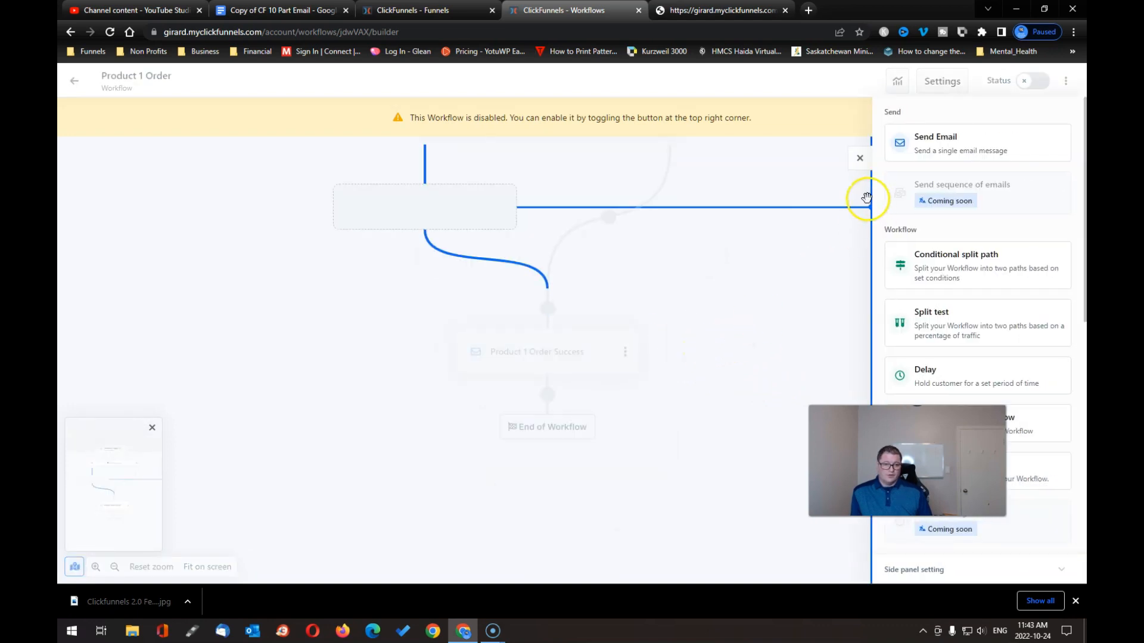
{"action": "left_click", "coordinate": [930, 149]}
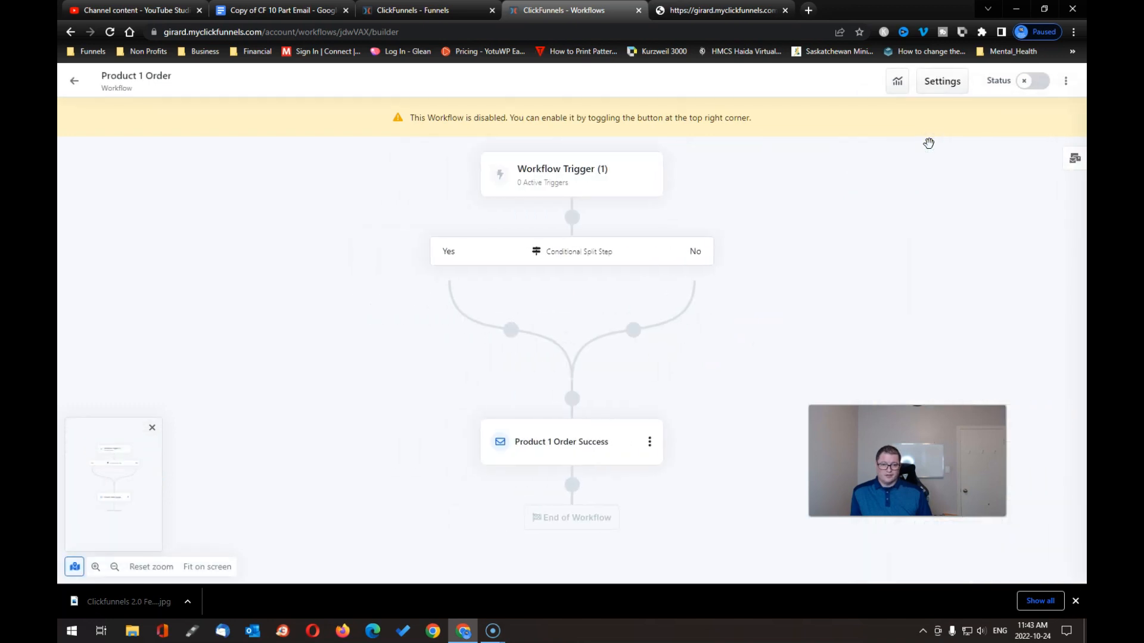
{"action": "left_click", "coordinate": [512, 331]}
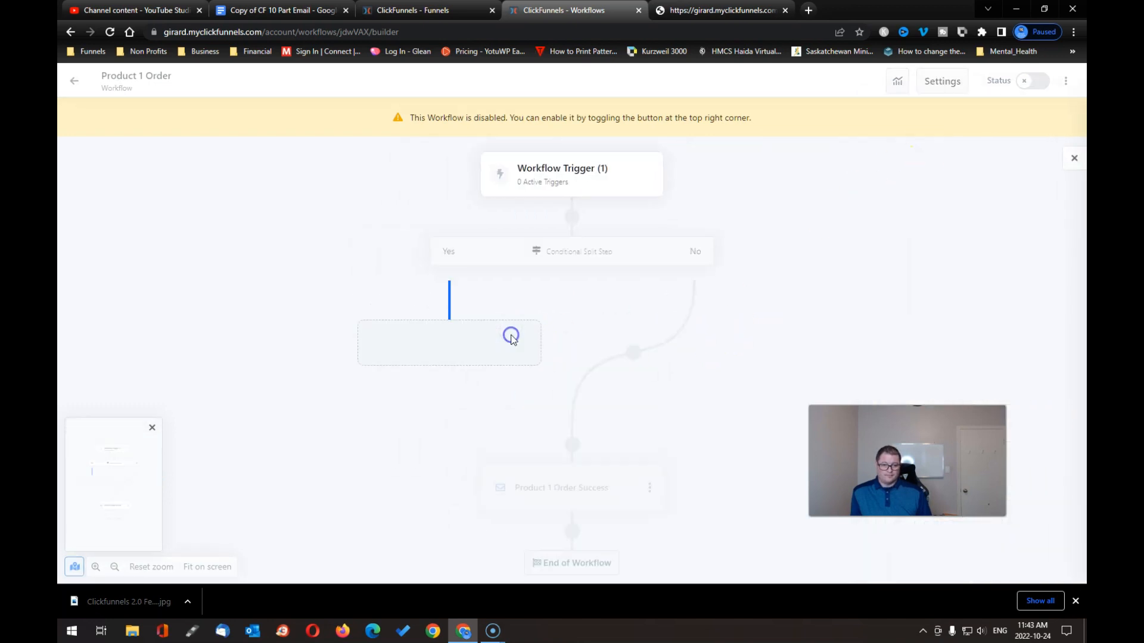
{"action": "left_click", "coordinate": [932, 146]}
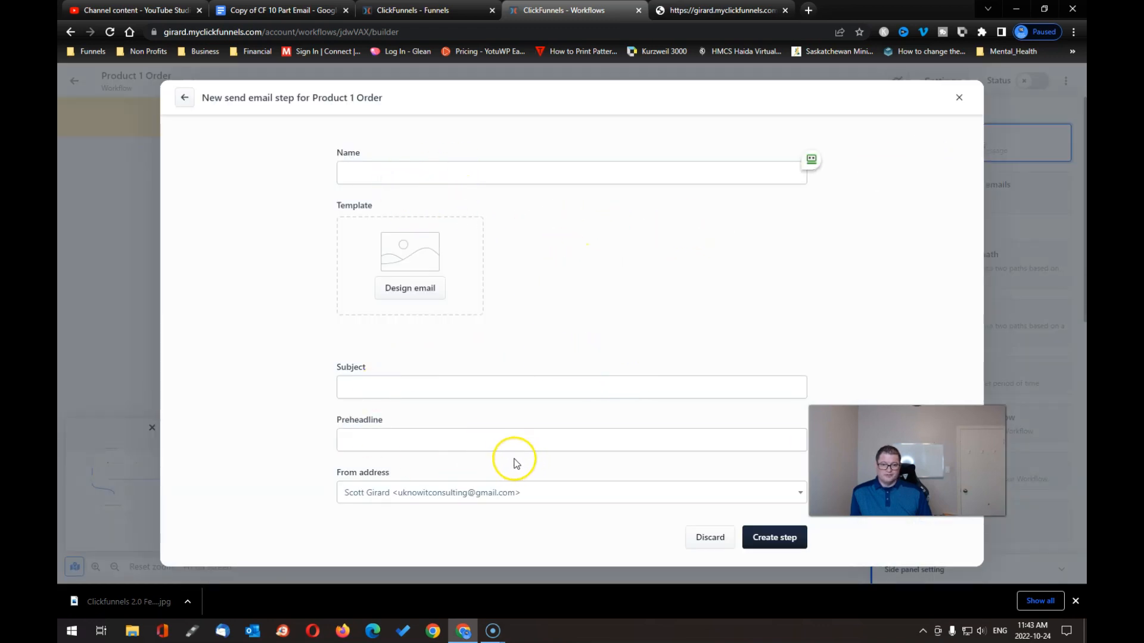
{"action": "left_click", "coordinate": [710, 537]}
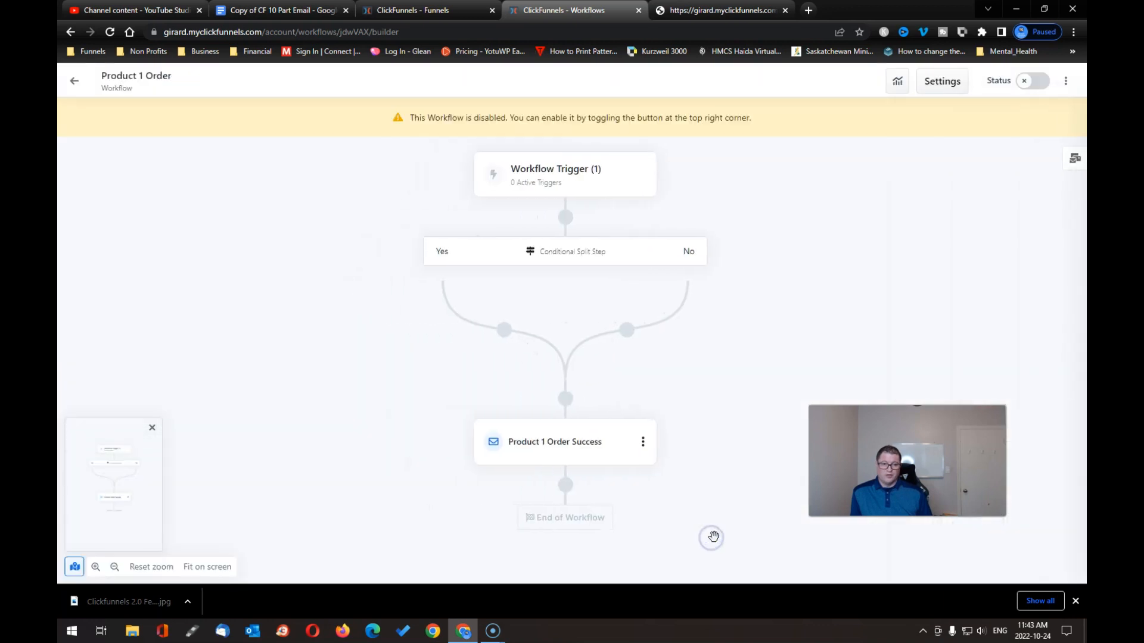
- Examine the step types available on the No branch, after the branches merge, and on the Yes branch of the conditional split
{"action": "left_click", "coordinate": [633, 332]}
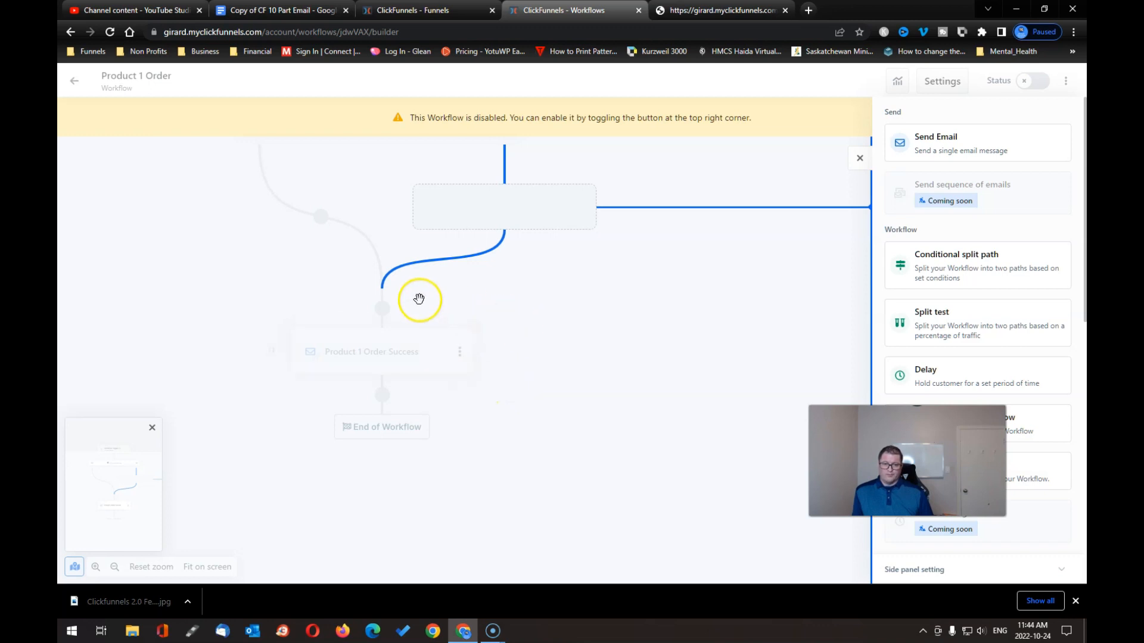
{"action": "mouse_move", "coordinate": [427, 326]}
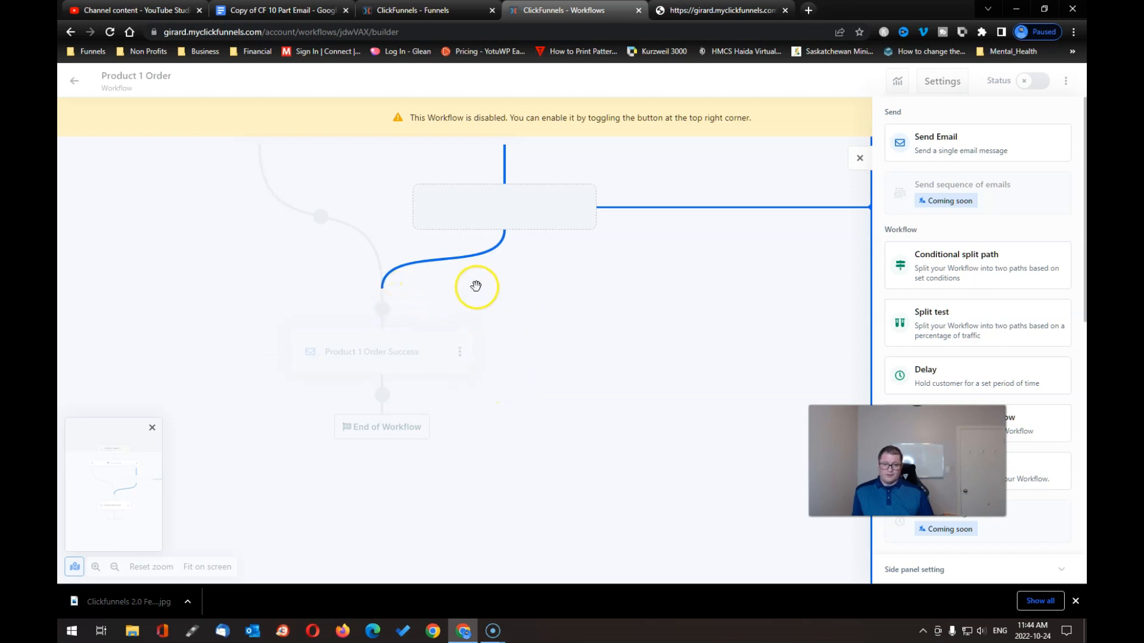
{"action": "left_click", "coordinate": [860, 158]}
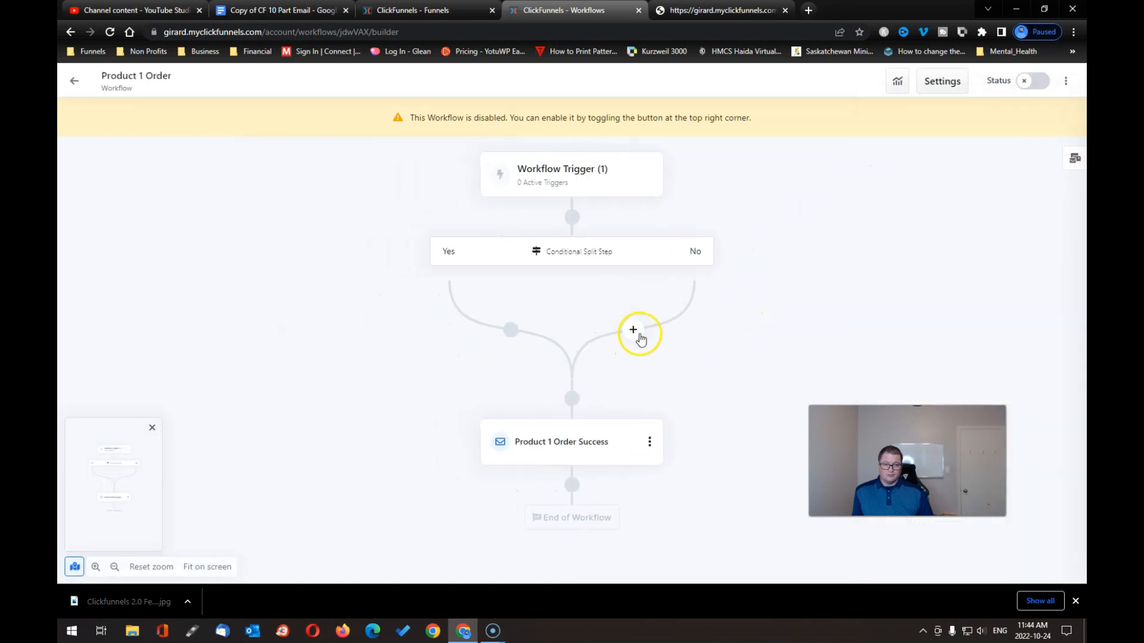
{"action": "left_click", "coordinate": [572, 399]}
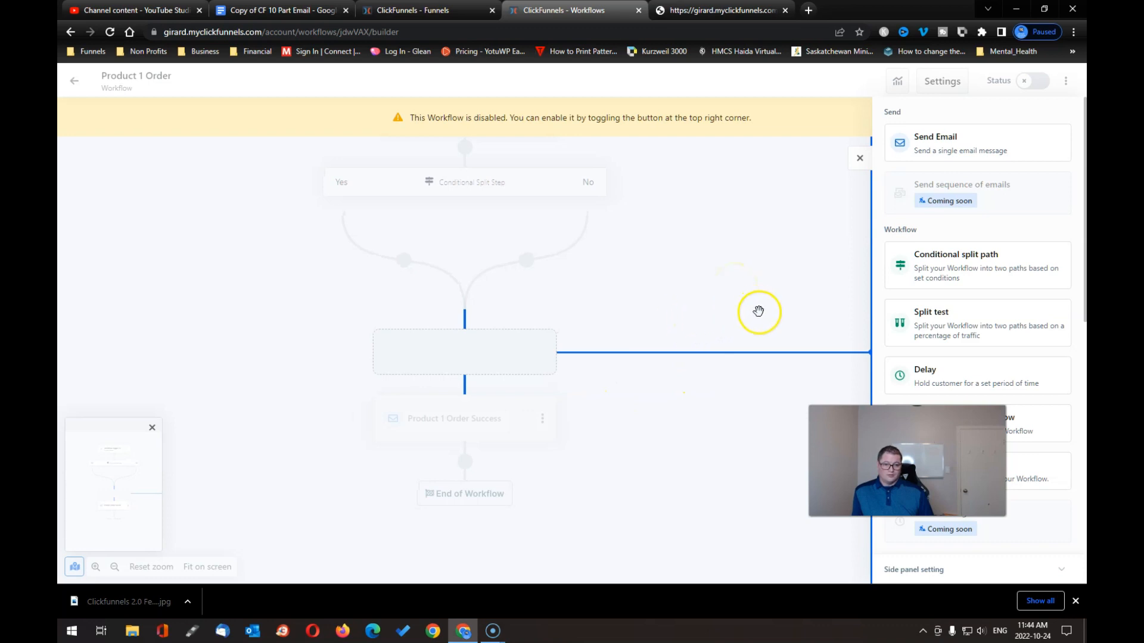
{"action": "left_click", "coordinate": [860, 158]}
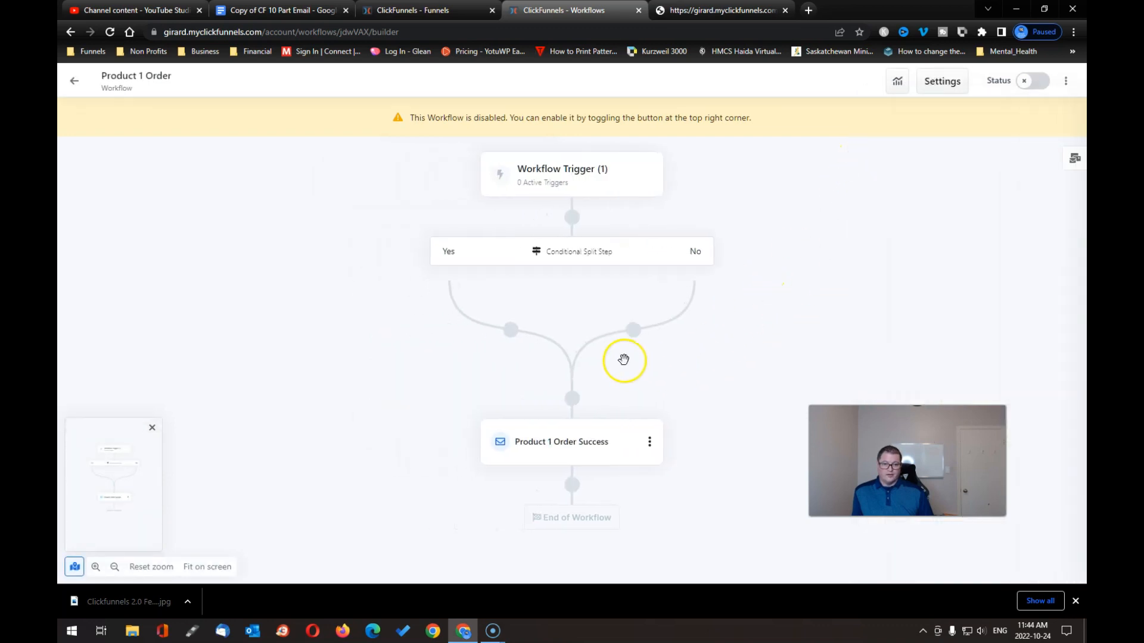
{"action": "mouse_move", "coordinate": [635, 337]}
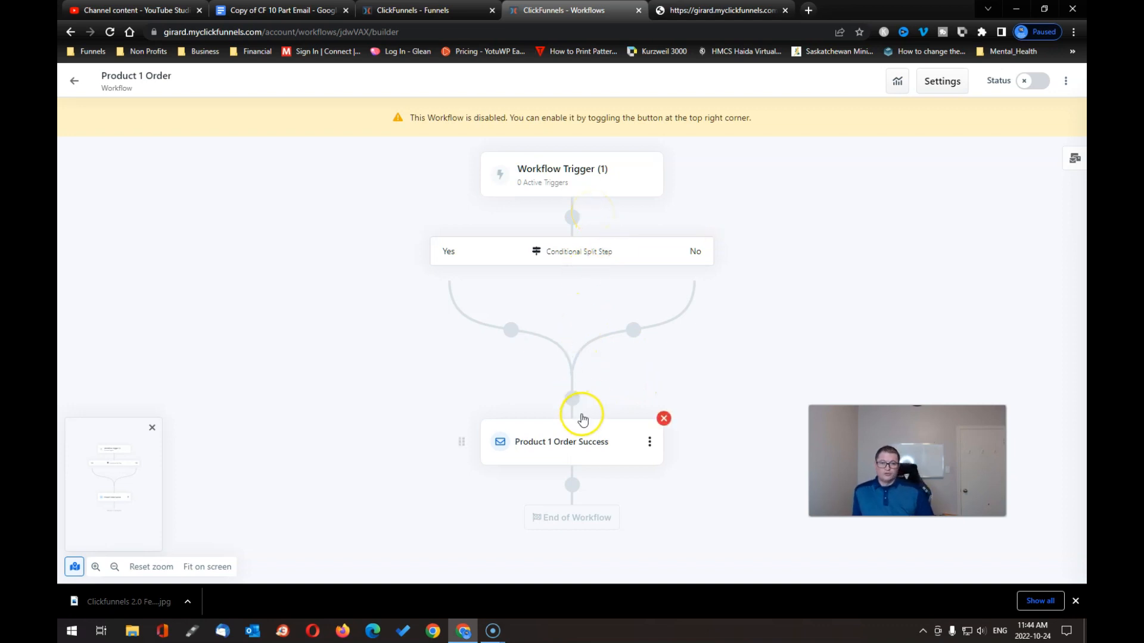
{"action": "left_click", "coordinate": [510, 331]}
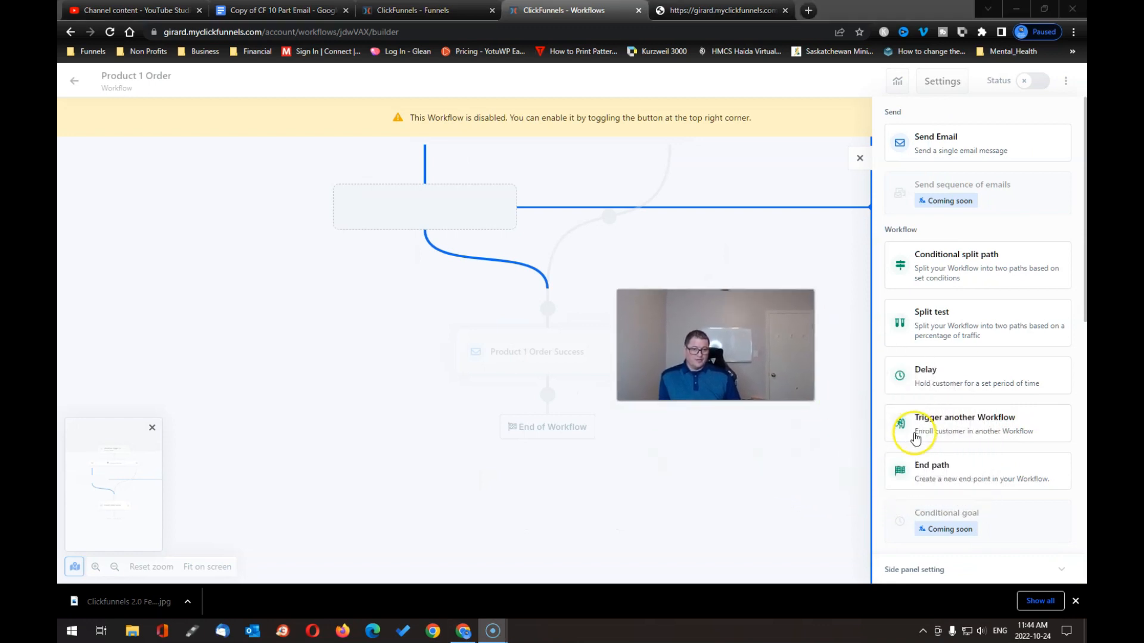
{"action": "scroll", "coordinate": [944, 419], "scroll_direction": "down", "scroll_amount": 5}
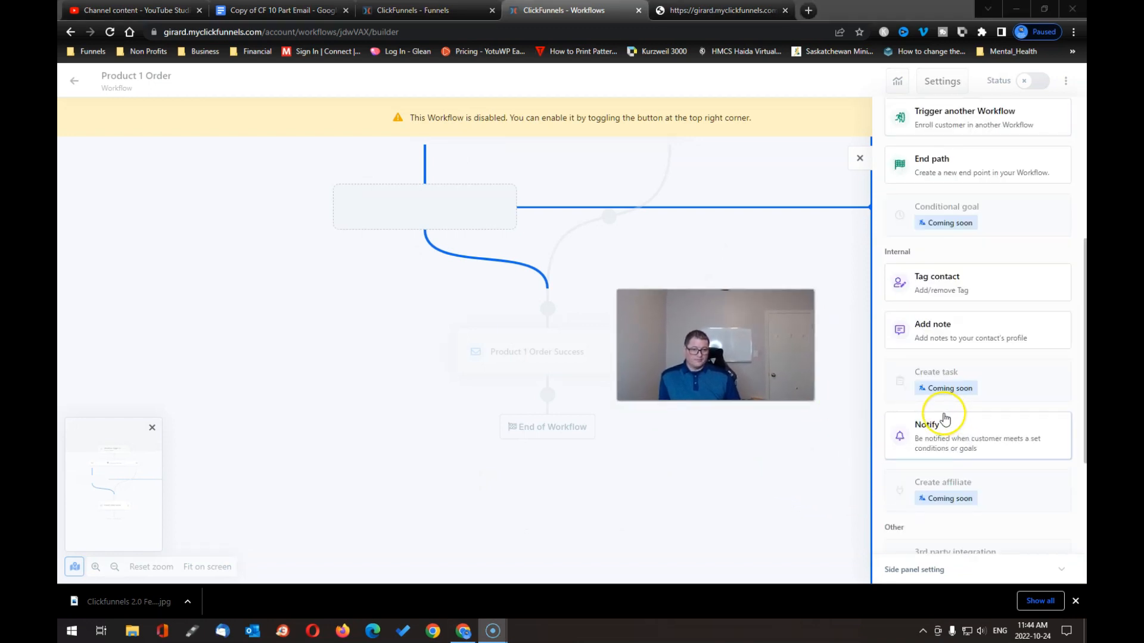
{"action": "scroll", "coordinate": [947, 417], "scroll_direction": "down", "scroll_amount": 4}
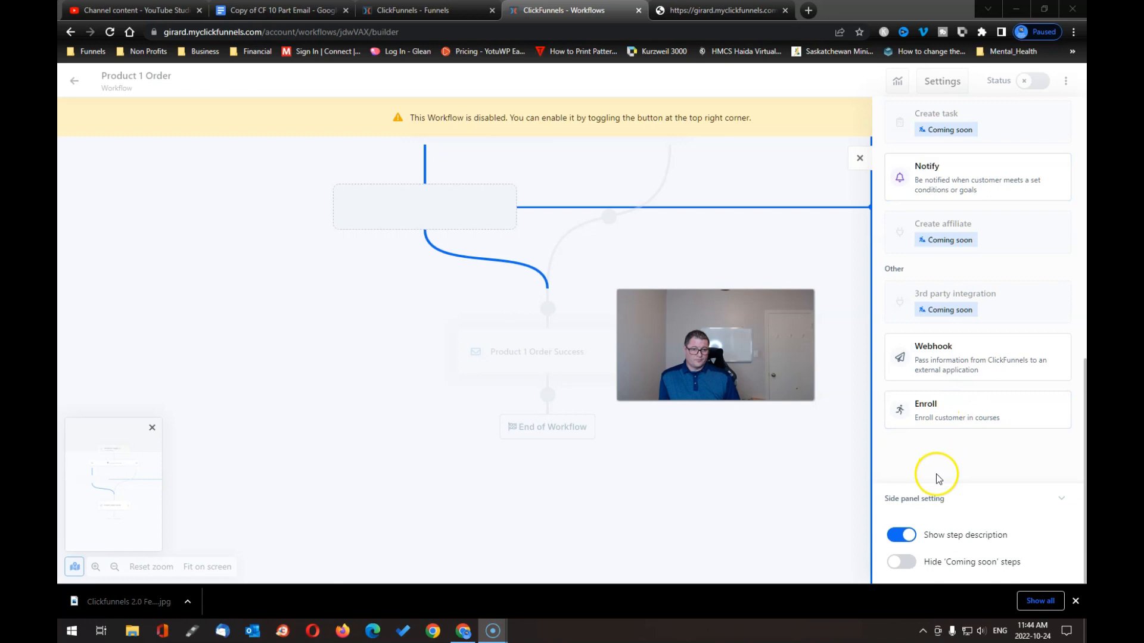
{"action": "scroll", "coordinate": [938, 478], "scroll_direction": "up", "scroll_amount": 9}
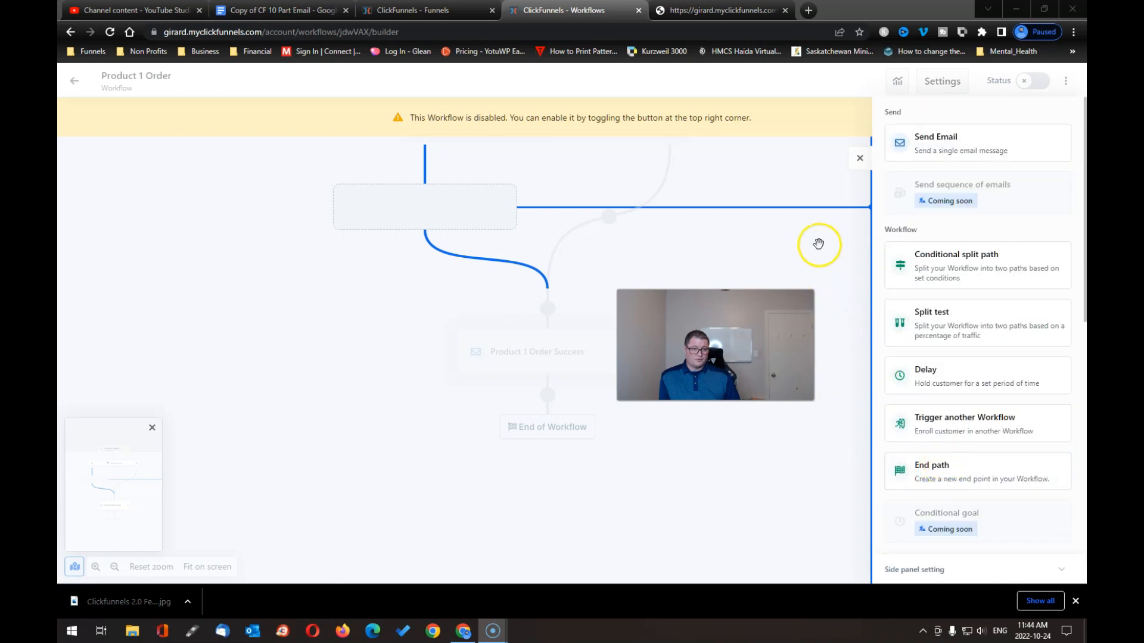
{"action": "scroll", "coordinate": [954, 314], "scroll_direction": "down", "scroll_amount": 9}
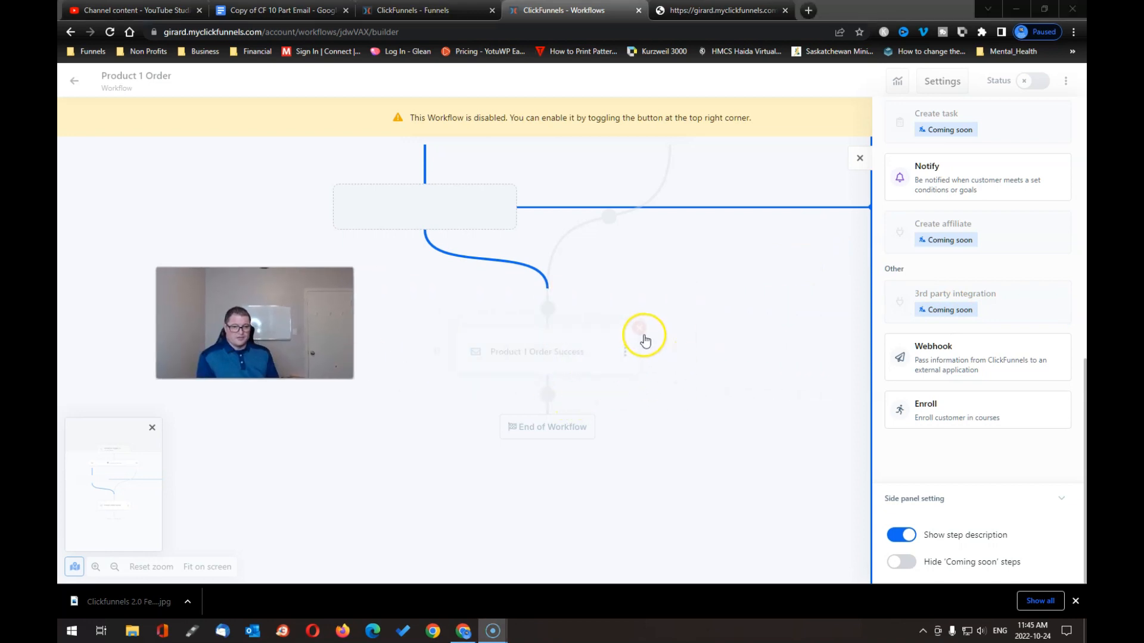
- Delete the Product 1 Order Success email step below the conditional split
{"action": "left_click", "coordinate": [640, 327]}
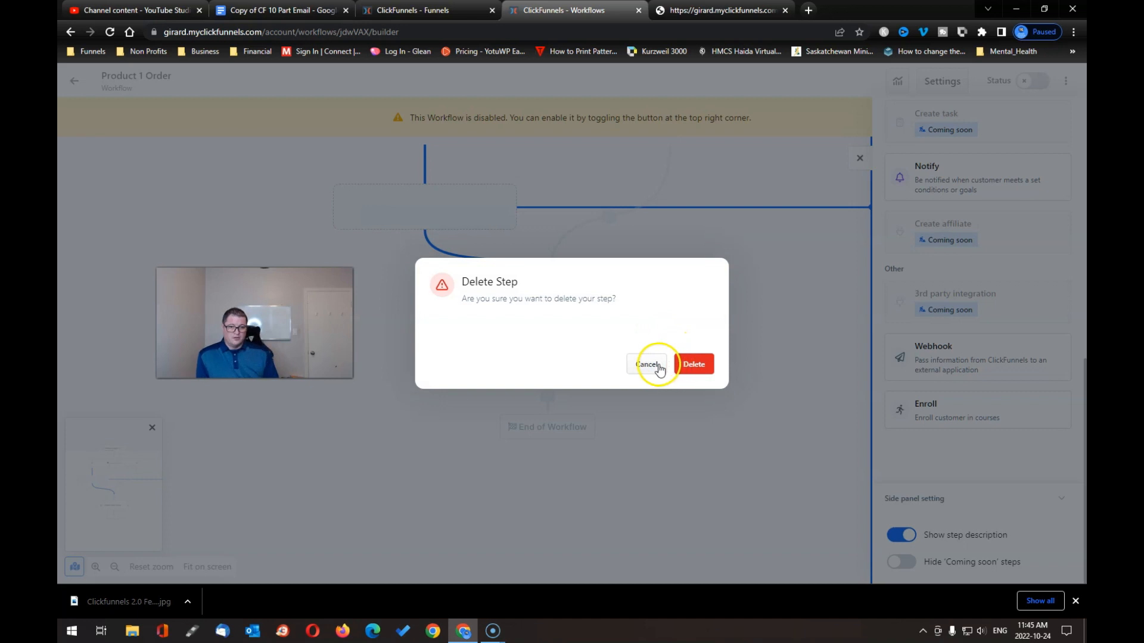
{"action": "left_click", "coordinate": [691, 364]}
{"action": "left_click", "coordinate": [637, 425]}
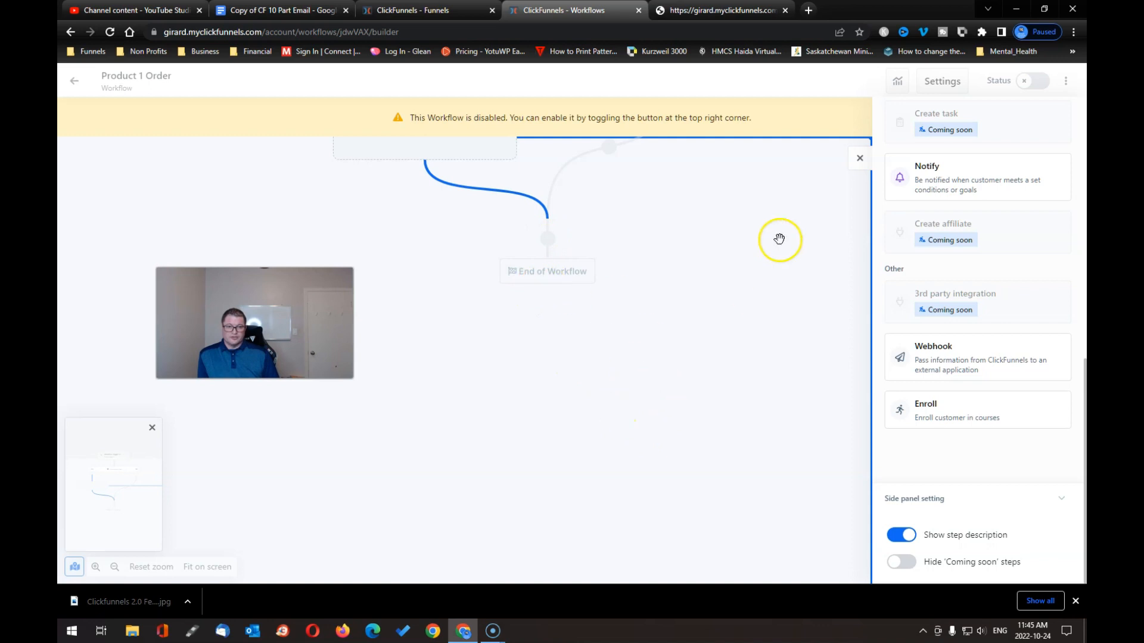
{"action": "left_click", "coordinate": [860, 158]}
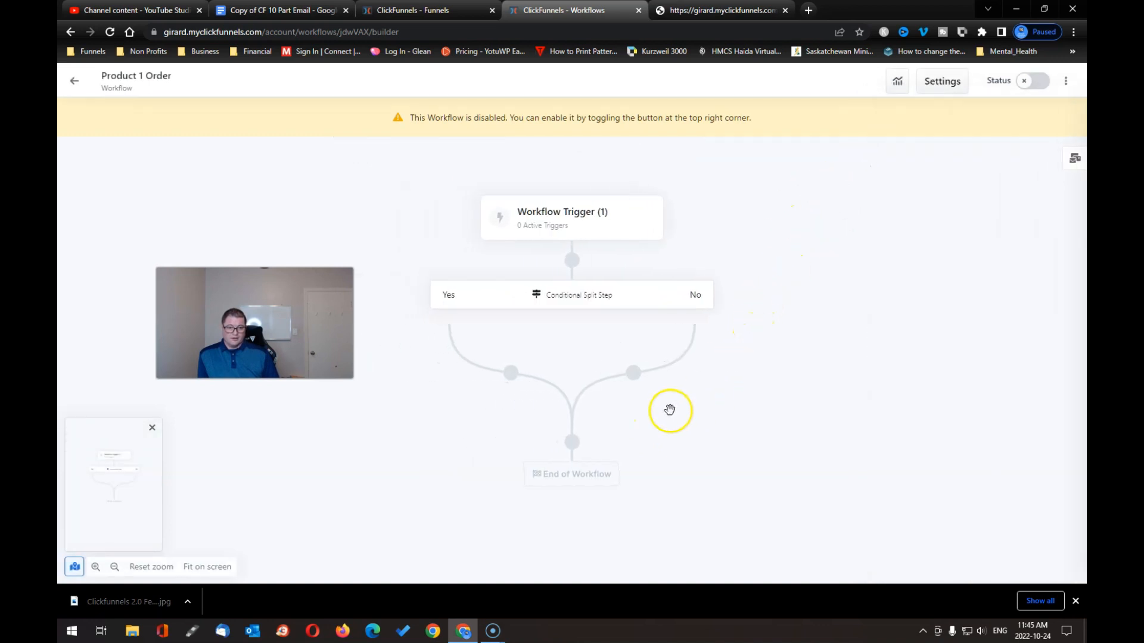
- Add a send email step to the Yes branch of the conditional split and name it Order Success
{"action": "left_click", "coordinate": [510, 377]}
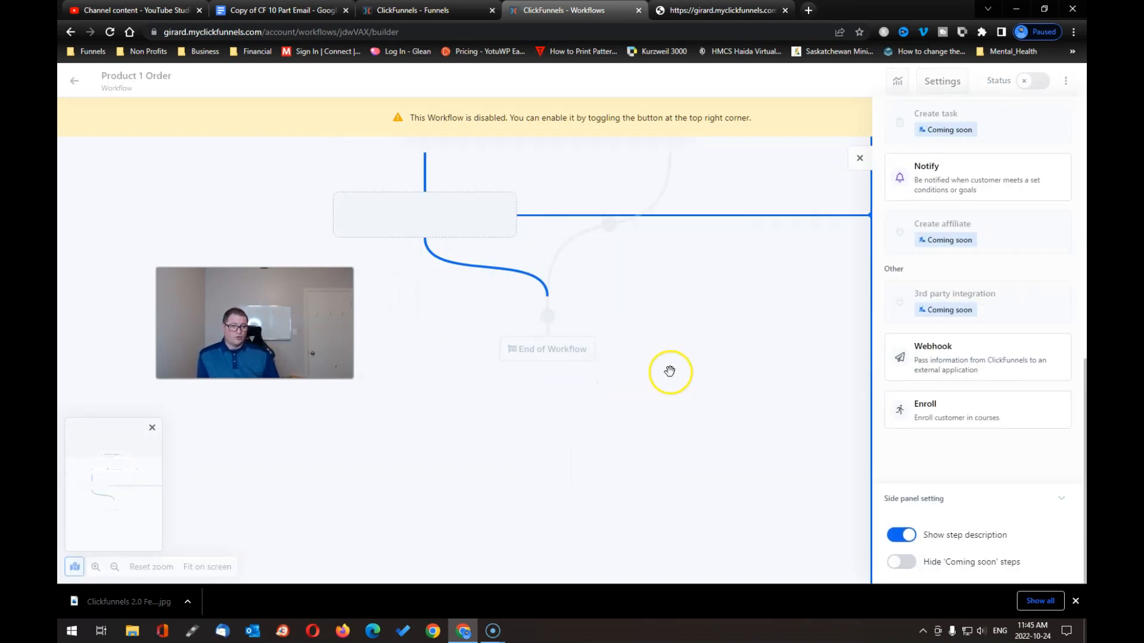
{"action": "scroll", "coordinate": [923, 340], "scroll_direction": "up", "scroll_amount": 5}
{"action": "scroll", "coordinate": [938, 280], "scroll_direction": "up", "scroll_amount": 3}
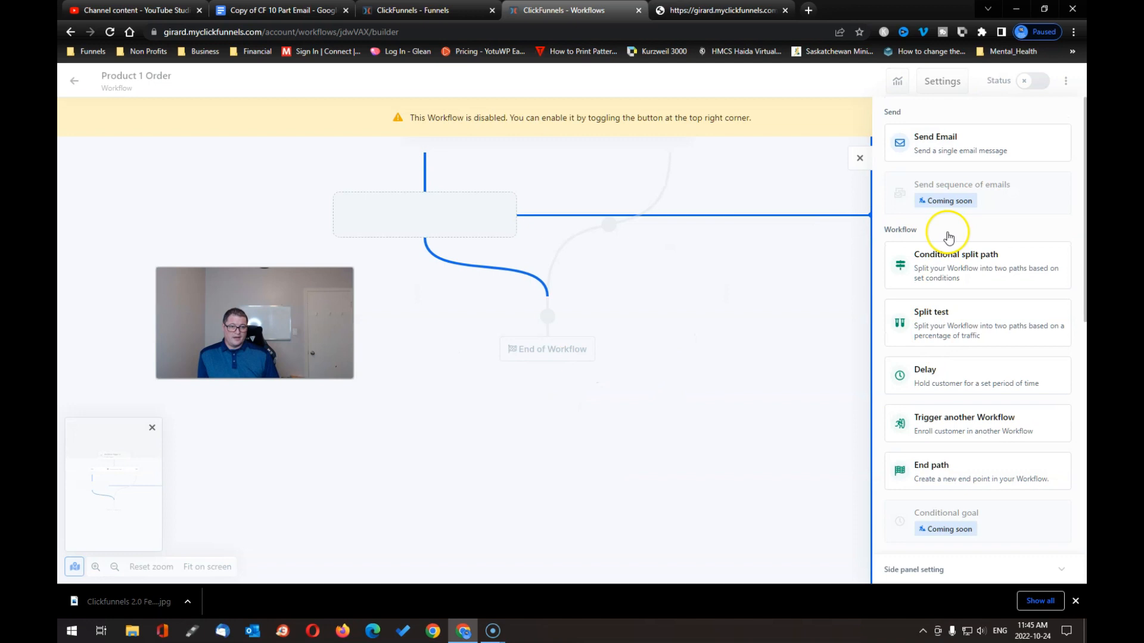
{"action": "left_click", "coordinate": [941, 146]}
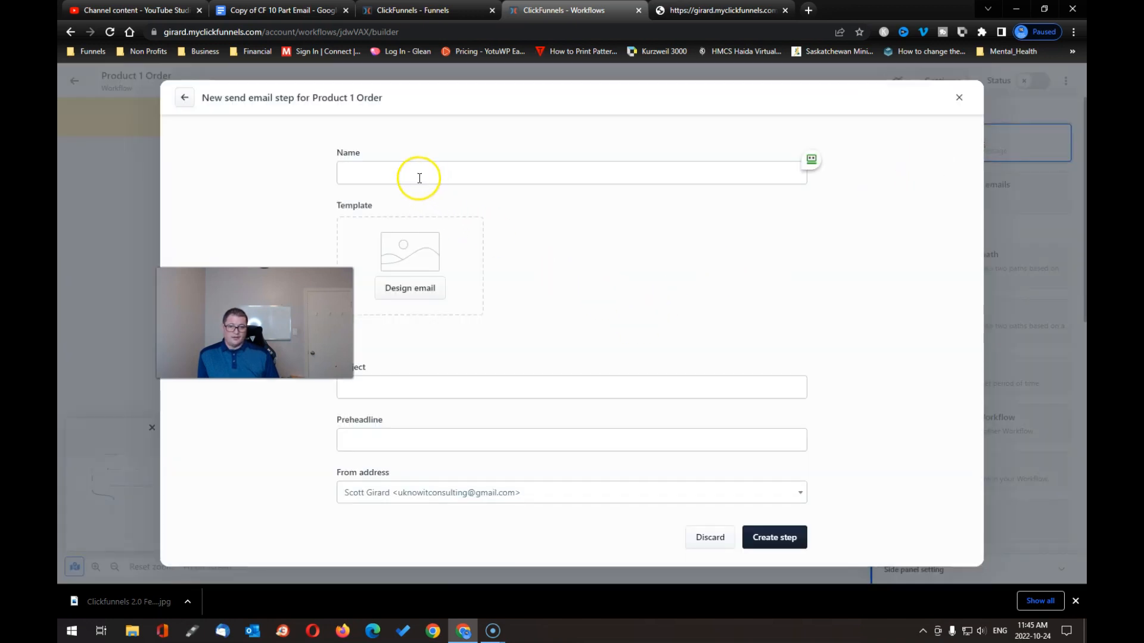
{"action": "left_click", "coordinate": [410, 173]}
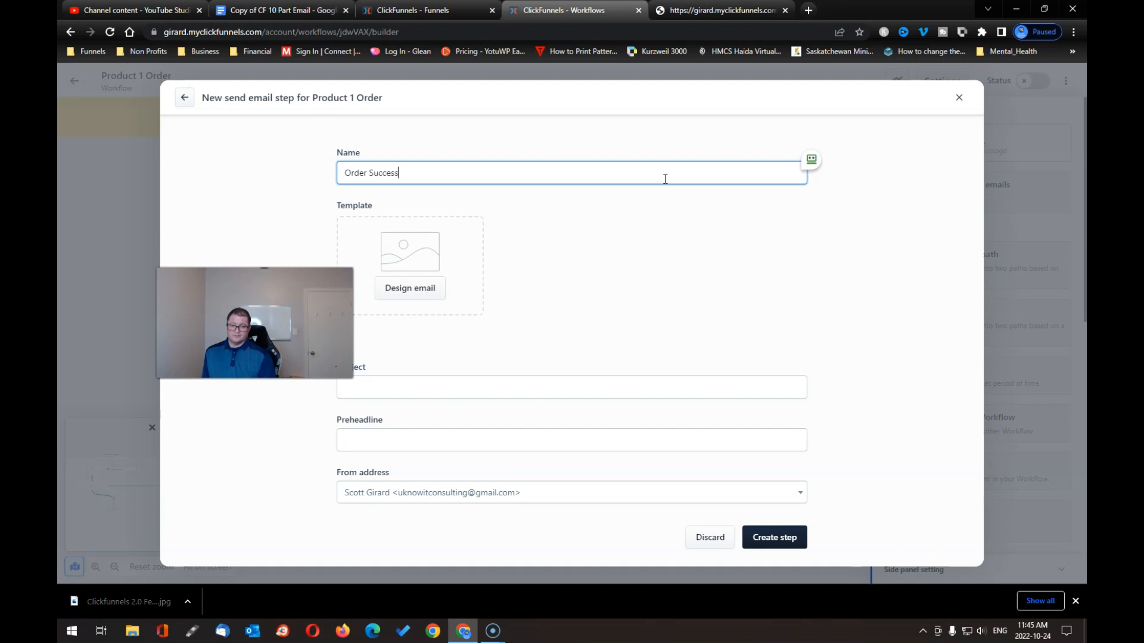
- Apply the saved Welcome Email template to the Order Success email
{"action": "left_click", "coordinate": [410, 288]}
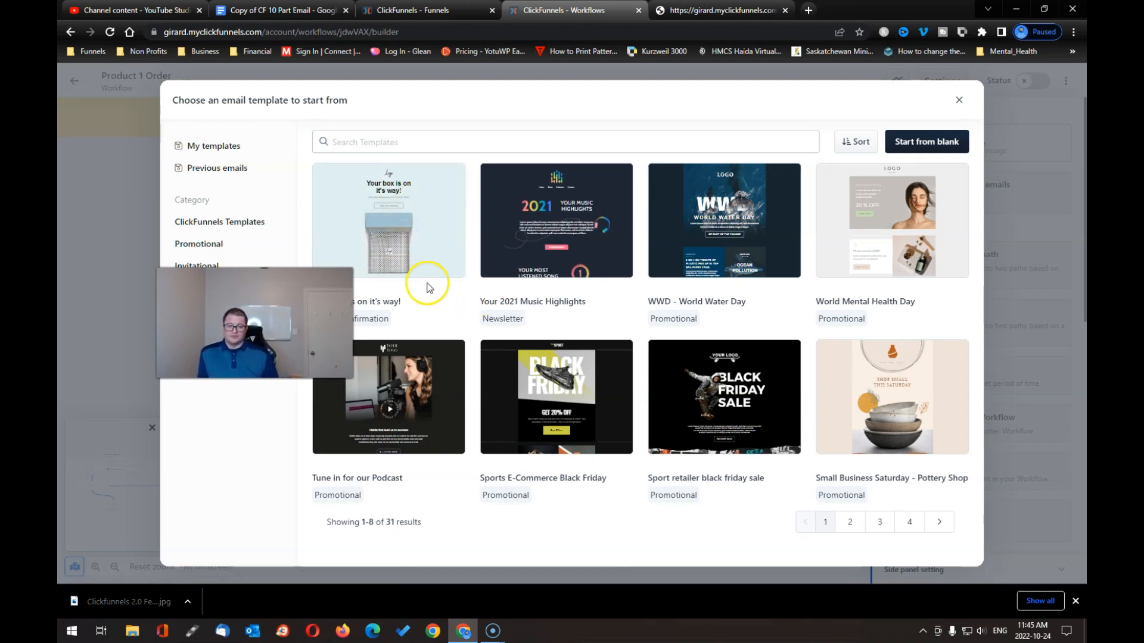
{"action": "mouse_move", "coordinate": [417, 231]}
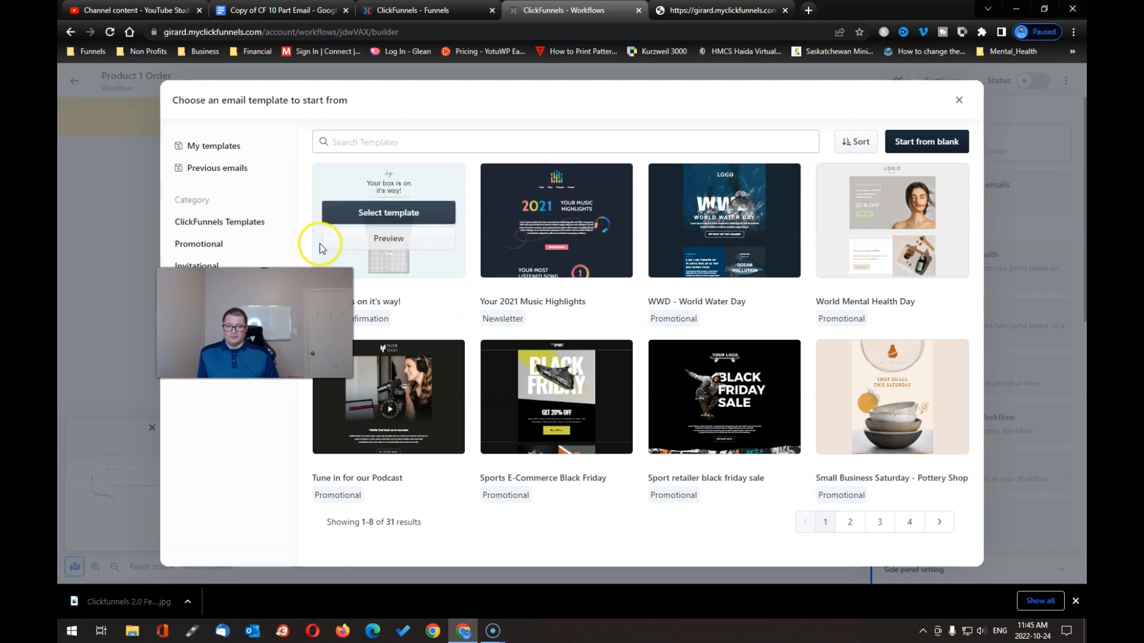
{"action": "left_click", "coordinate": [212, 152]}
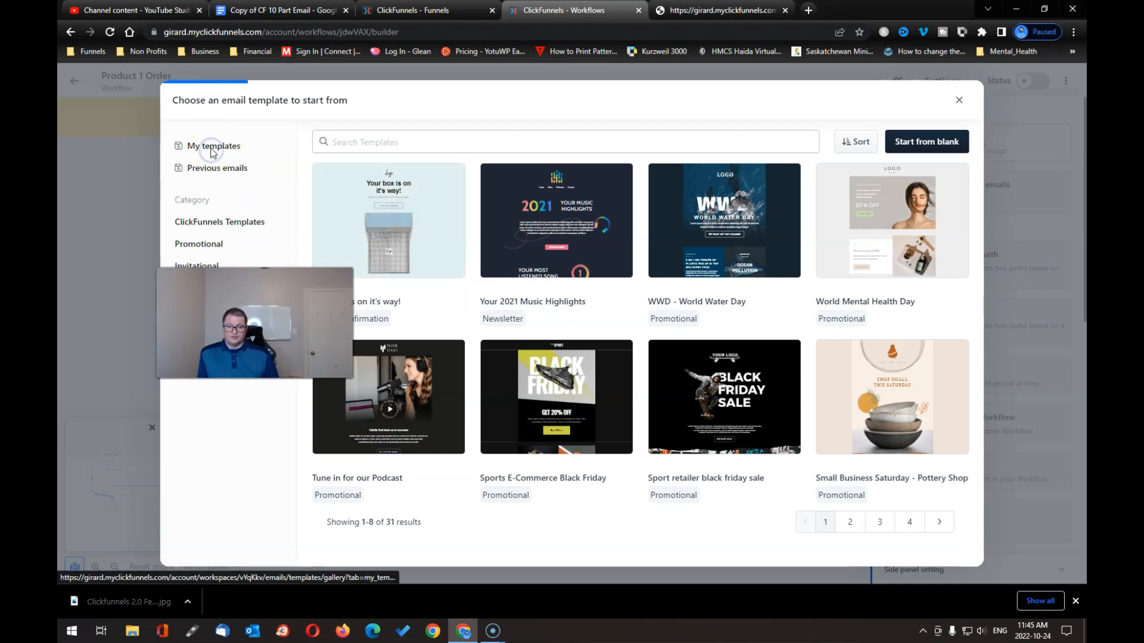
{"action": "mouse_move", "coordinate": [593, 254]}
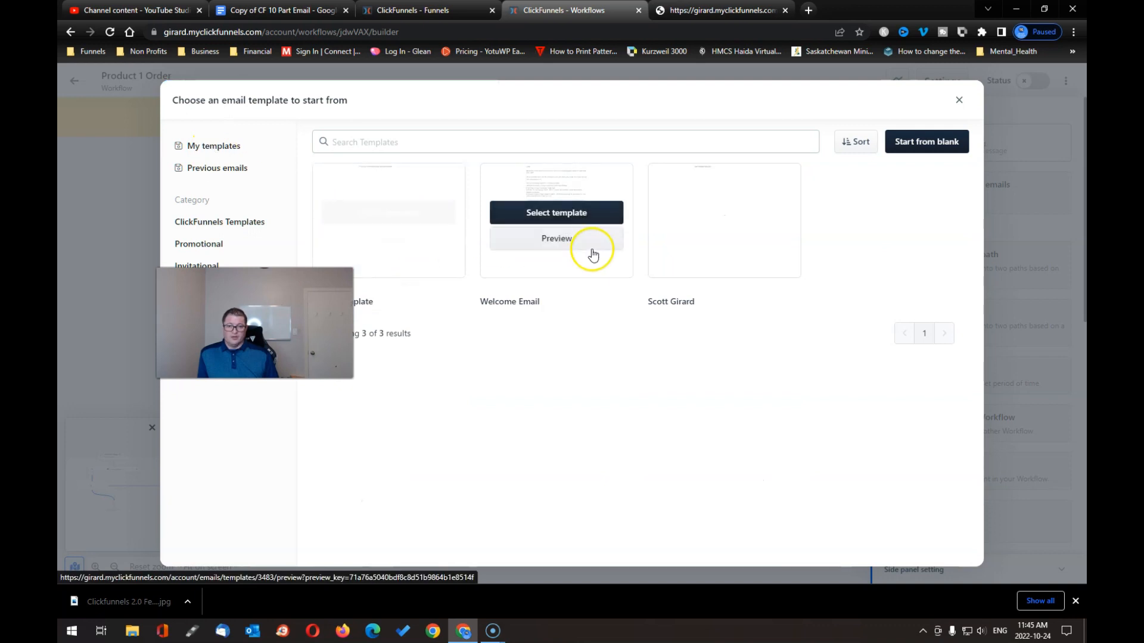
{"action": "left_click", "coordinate": [562, 215]}
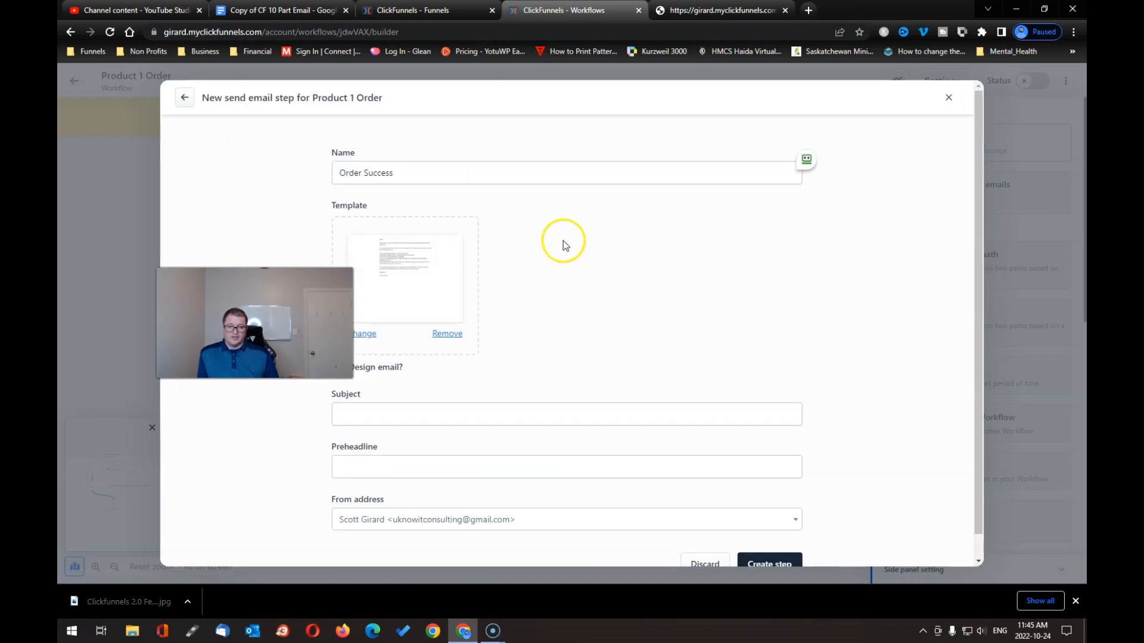
- Set the Order Success email's subject to "Congrats on your Purchase" and create the step
{"action": "scroll", "coordinate": [570, 306], "scroll_direction": "down", "scroll_amount": 1}
{"action": "left_click", "coordinate": [408, 389]}
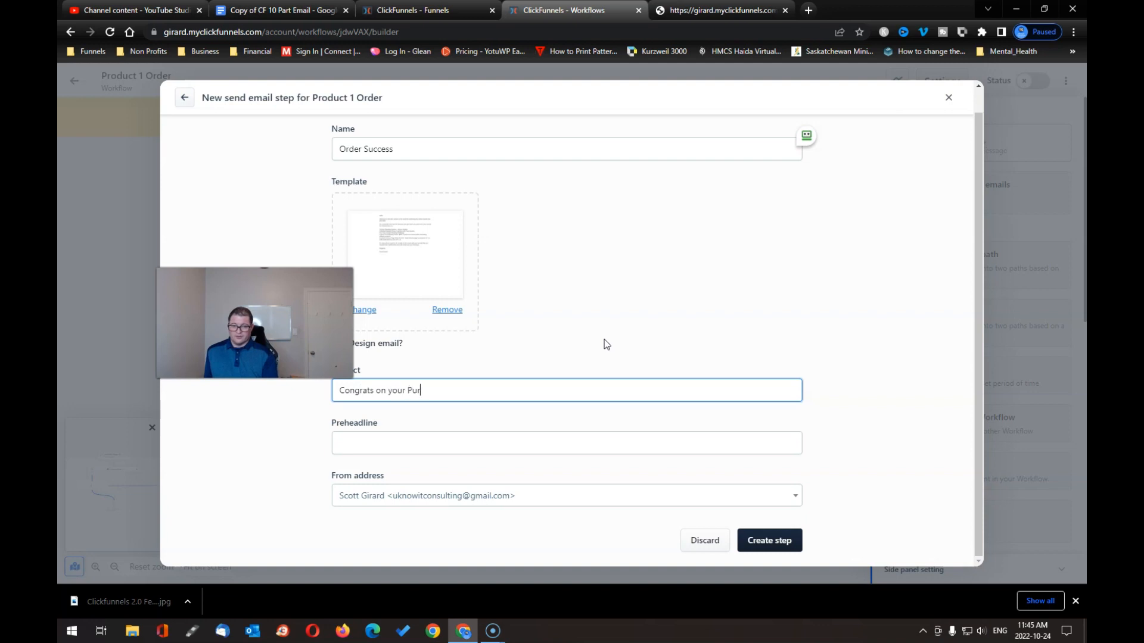
{"action": "left_click", "coordinate": [595, 378]}
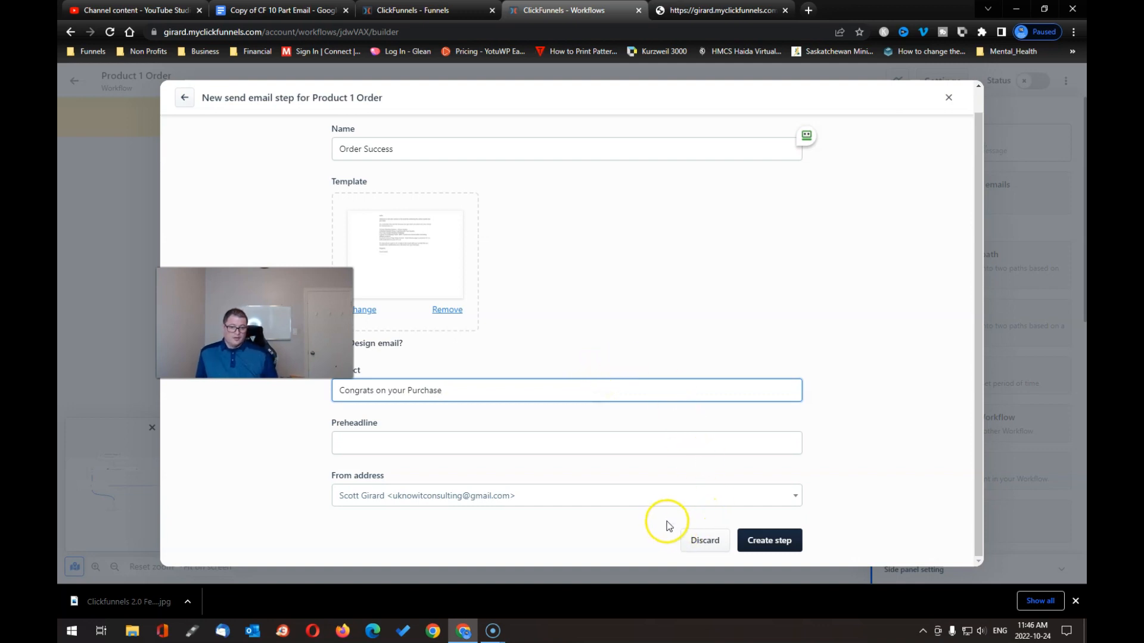
{"action": "left_click", "coordinate": [767, 538]}
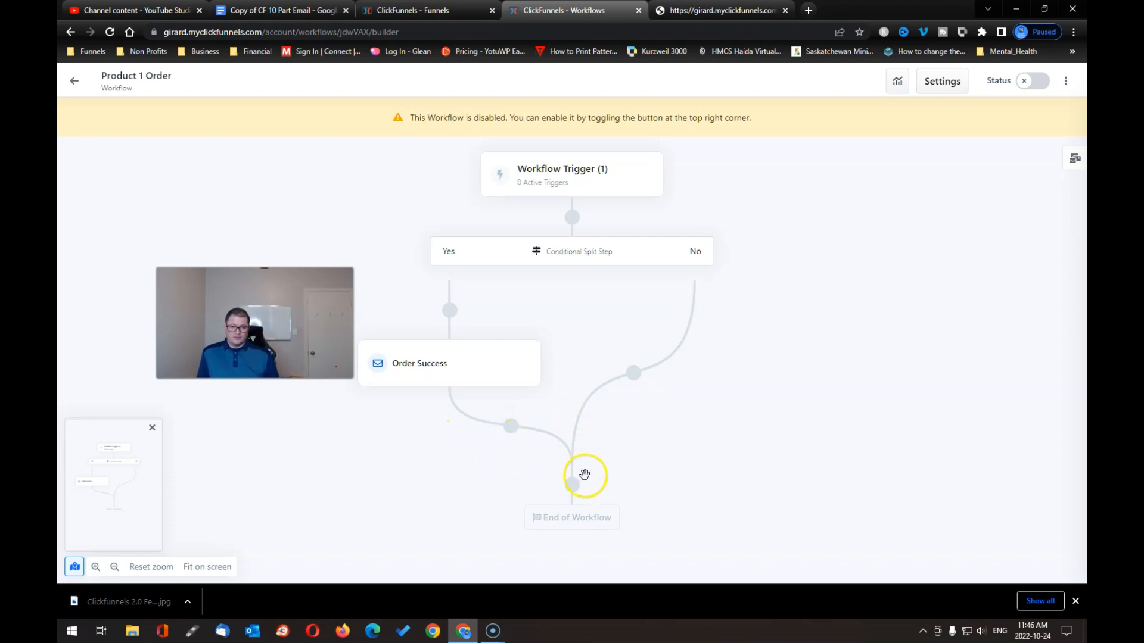
- Add a send email step to the No branch of the conditional split and name it Order Not Successful
{"action": "left_click", "coordinate": [634, 374]}
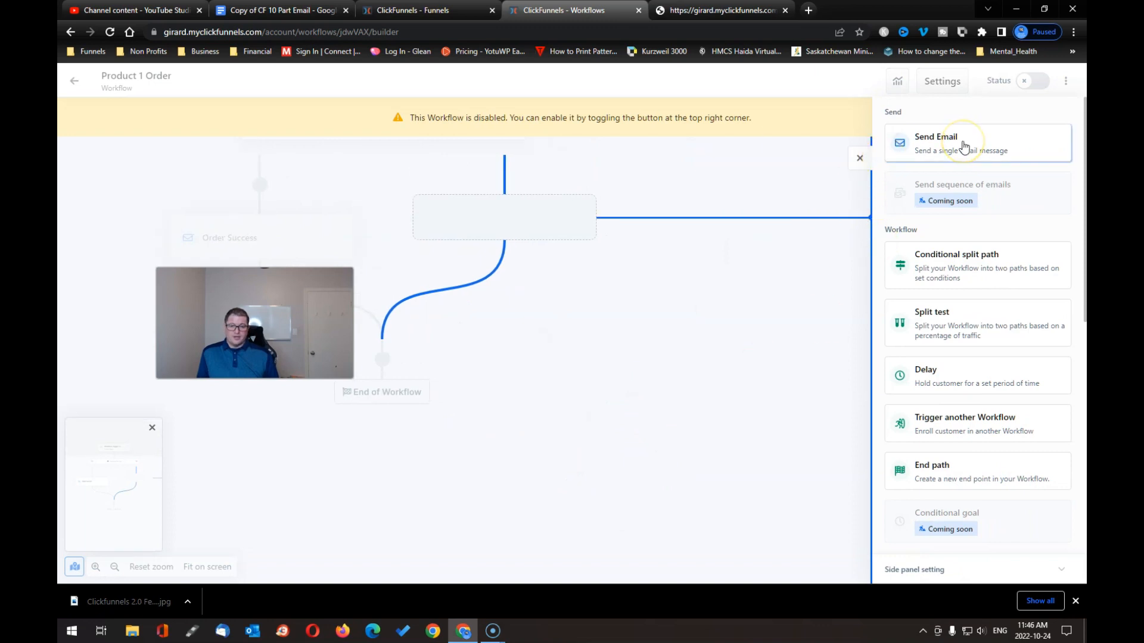
{"action": "left_click", "coordinate": [963, 146]}
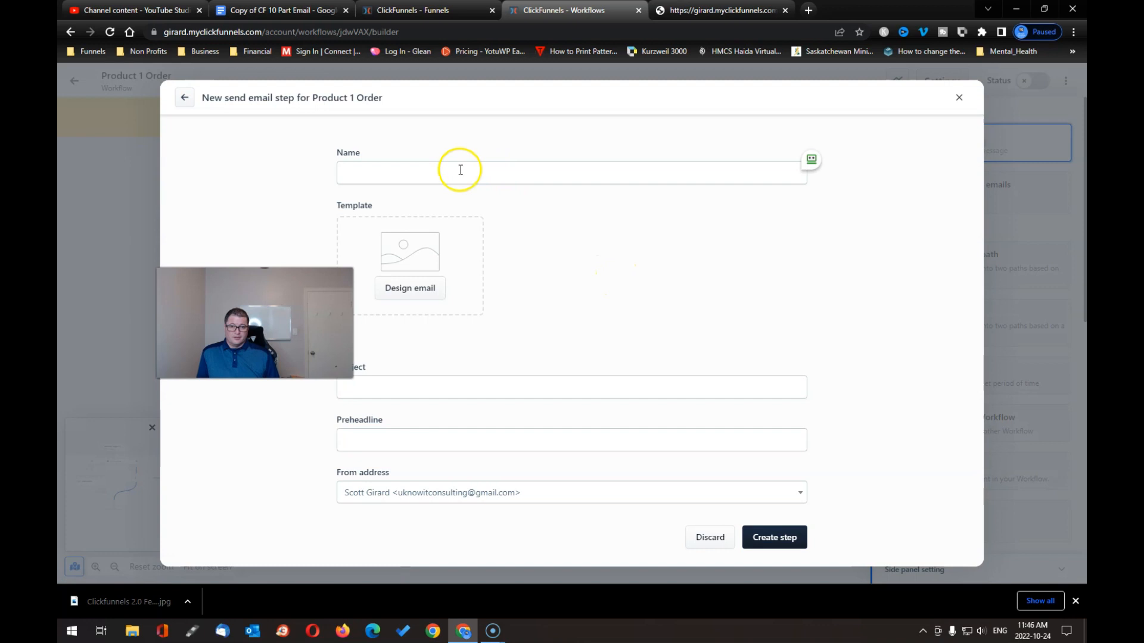
{"action": "left_click", "coordinate": [436, 170]}
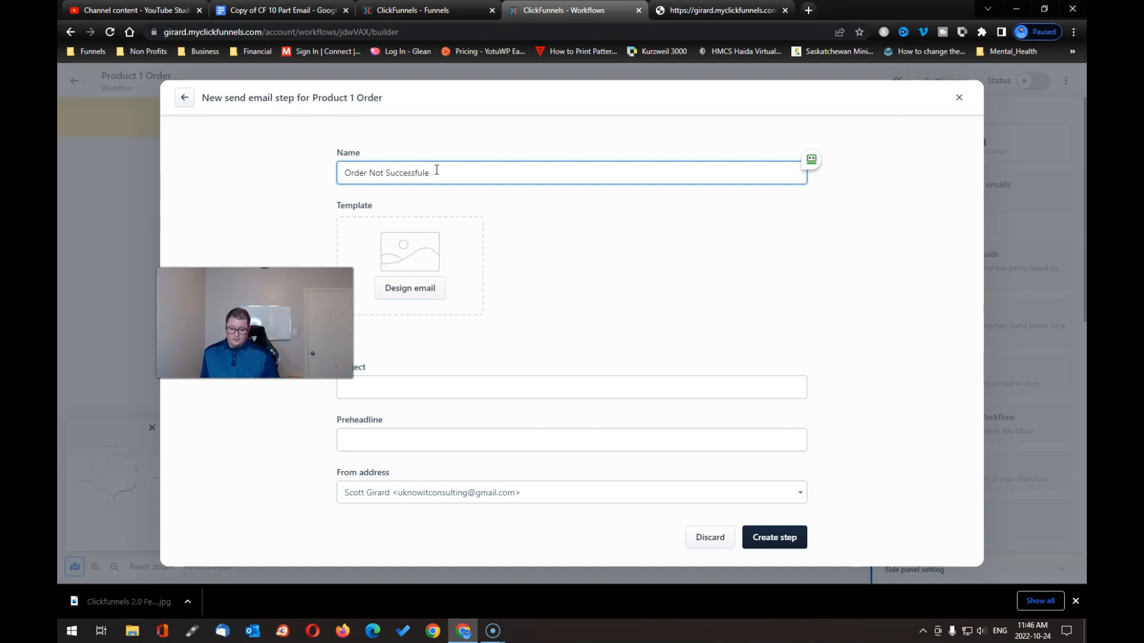
- Apply the saved Welcome Email template to the Order Not Successful email
{"action": "left_click", "coordinate": [410, 287]}
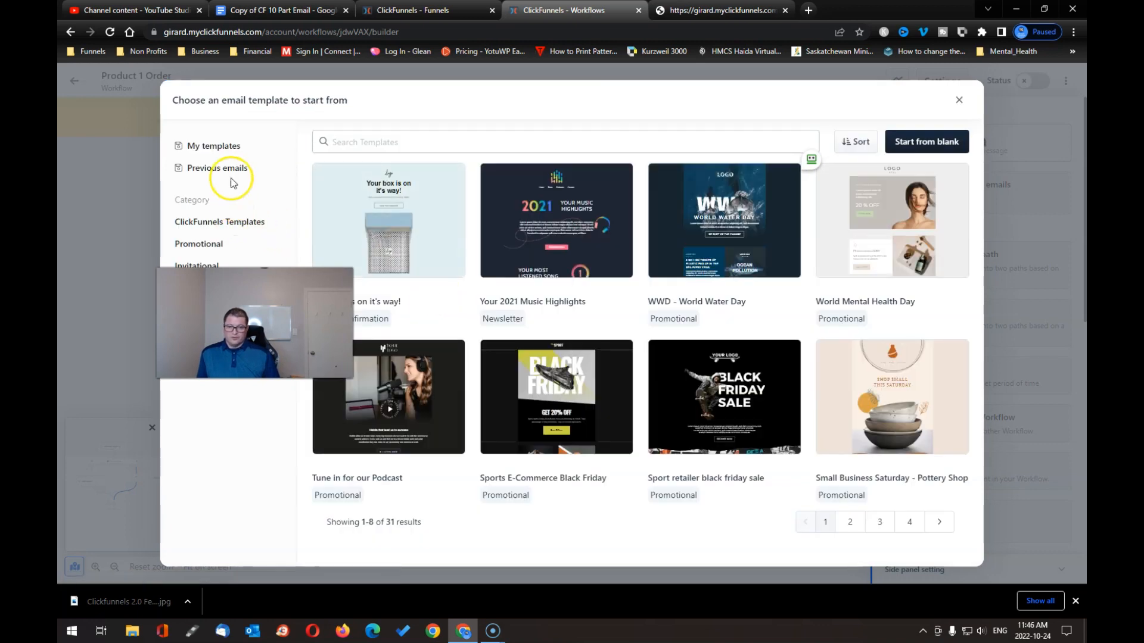
{"action": "left_click", "coordinate": [226, 146]}
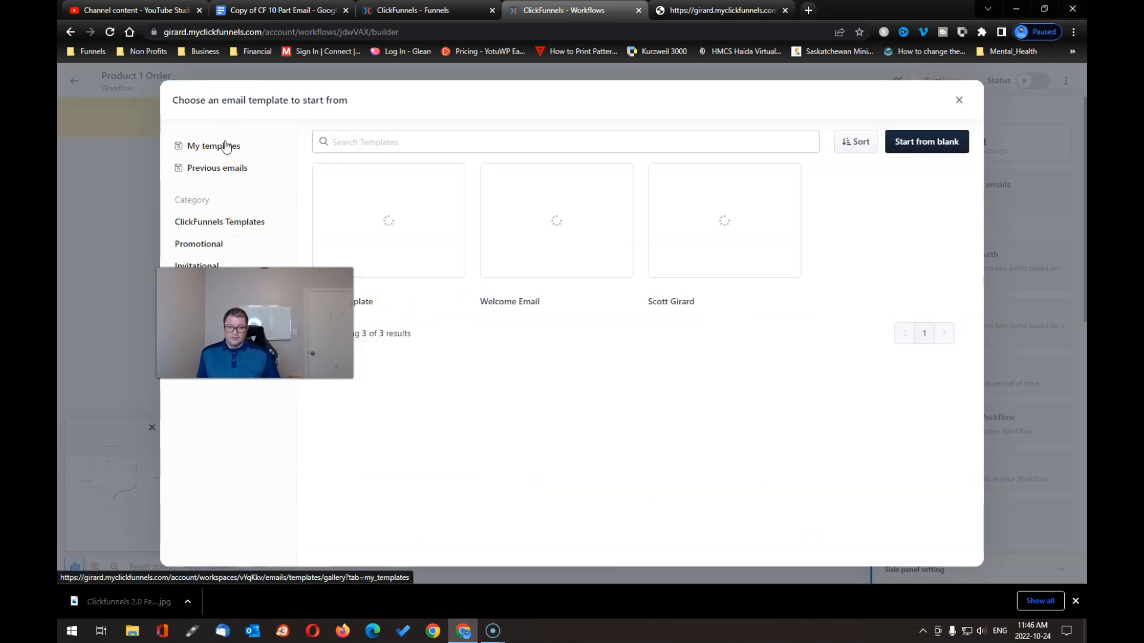
{"action": "left_click", "coordinate": [554, 211]}
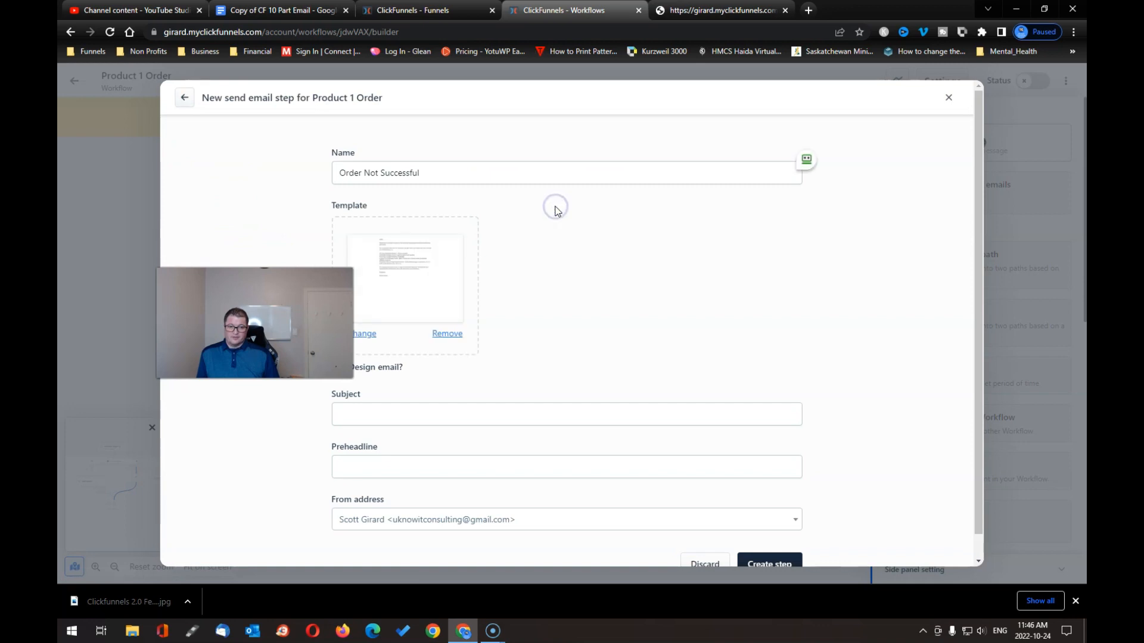
- Set the subject to "Hey We noticed that you didn't purchase xyz product", add a preheadline beginning "We would like to", and create the step
{"action": "left_click", "coordinate": [409, 412]}
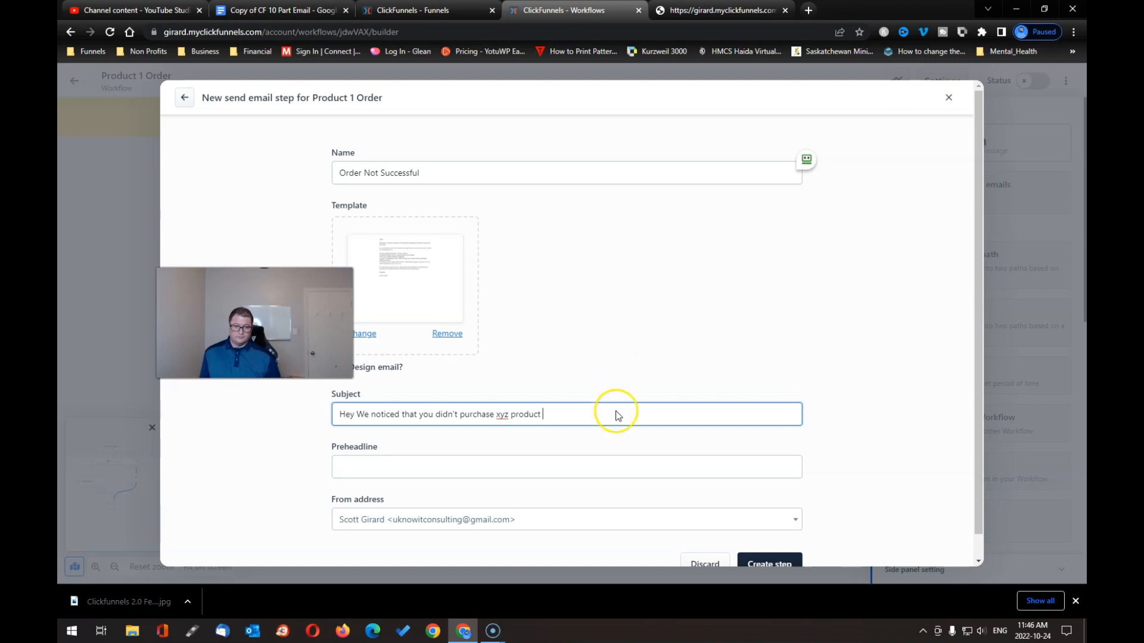
{"action": "left_click", "coordinate": [374, 461]}
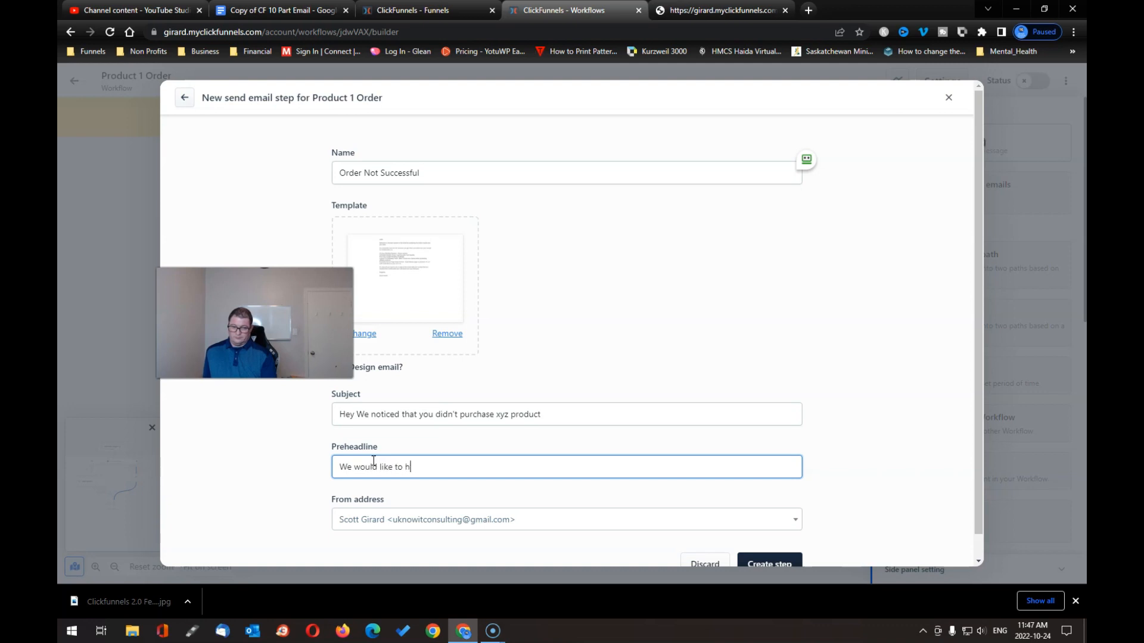
{"action": "left_click", "coordinate": [767, 562]}
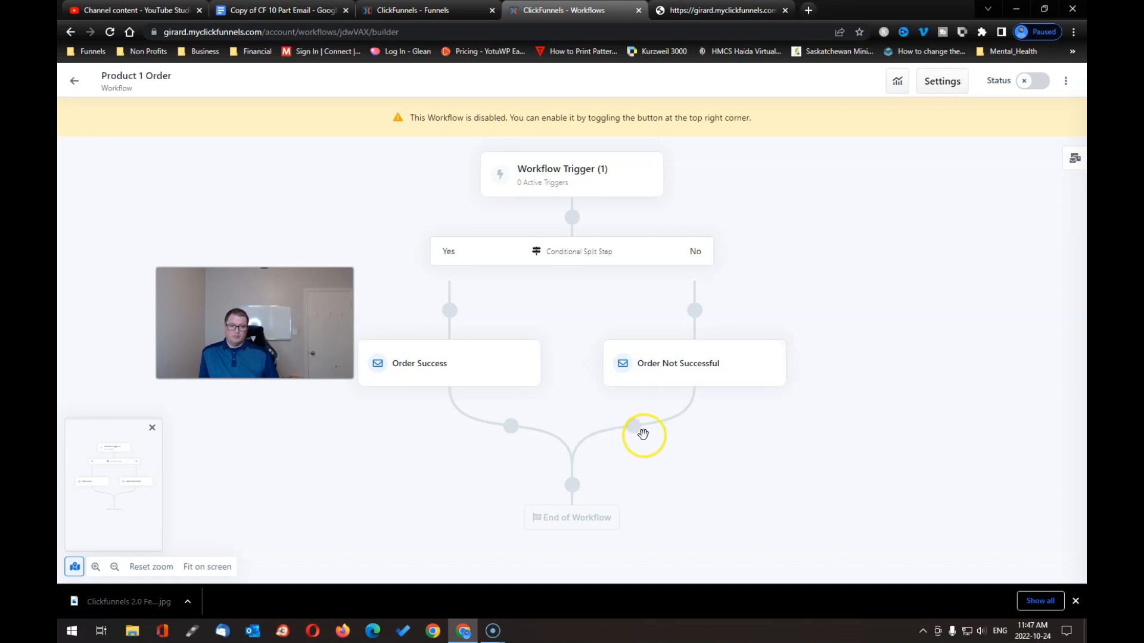
{"action": "left_click", "coordinate": [758, 441]}
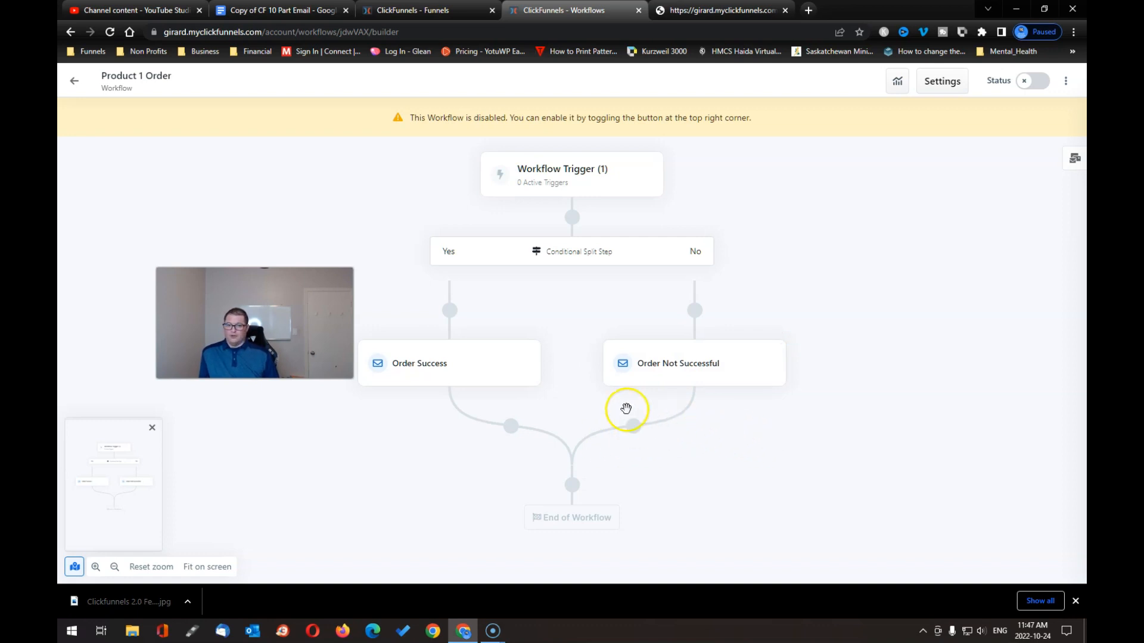
{"action": "mouse_move", "coordinate": [554, 251]}
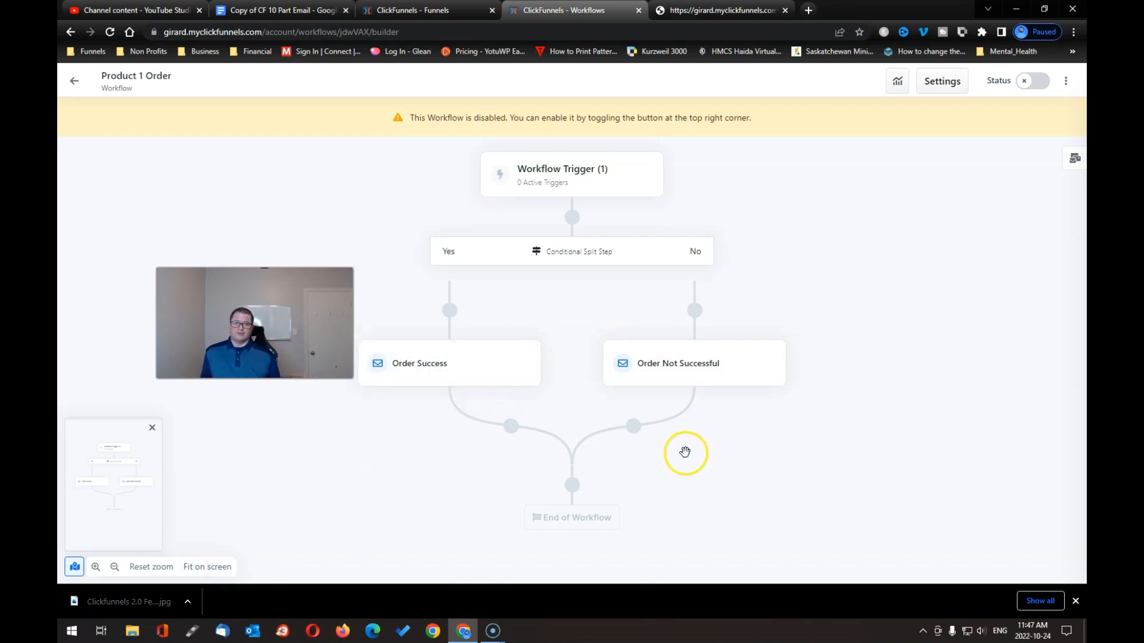
{"action": "left_click", "coordinate": [860, 408]}
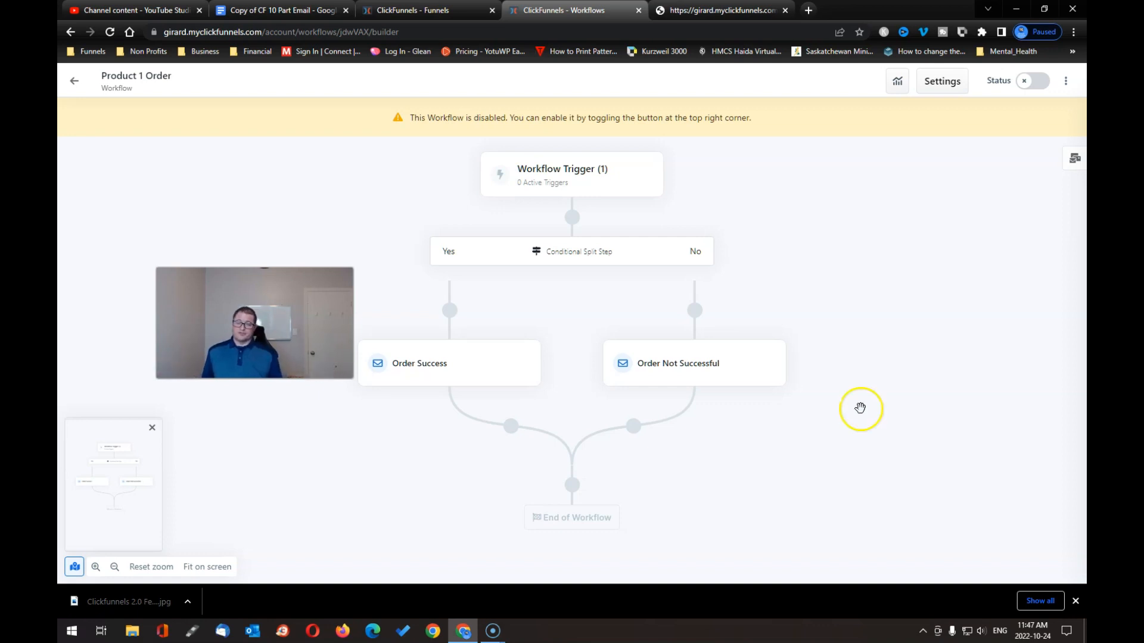